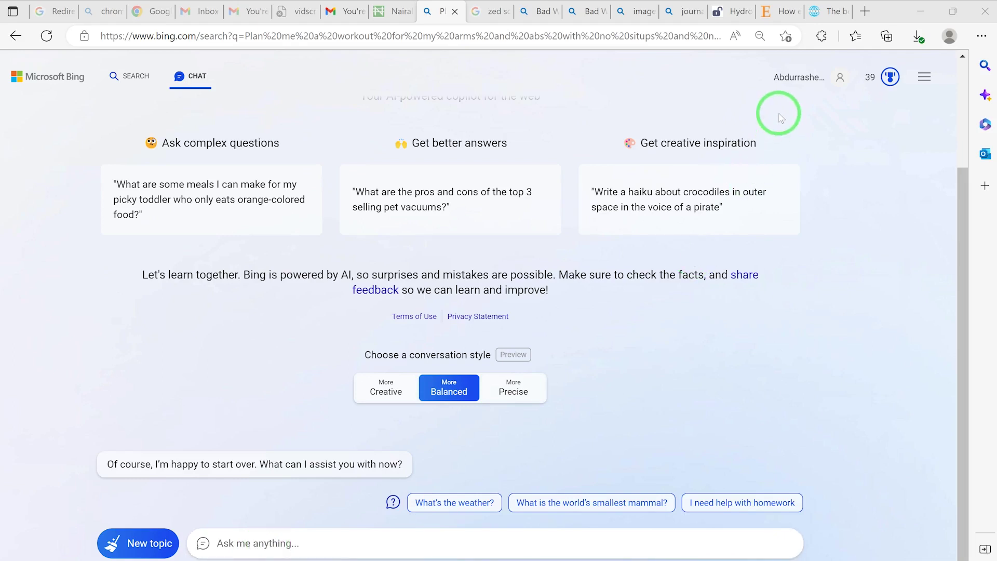
# Copy the flood-damage drainage study's abstract from ScienceDirect and begin a summarize prompt in Bing Chat
pyautogui.click(779, 11)
pyautogui.moveTo(259, 164); pyautogui.dragTo(519, 511)
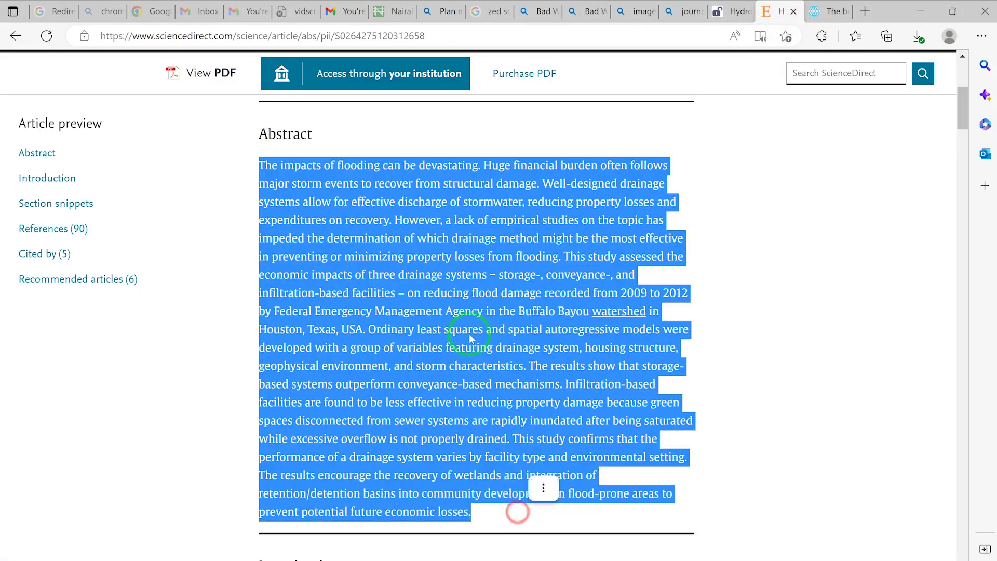
pyautogui.rightClick(518, 510)
pyautogui.click(539, 34)
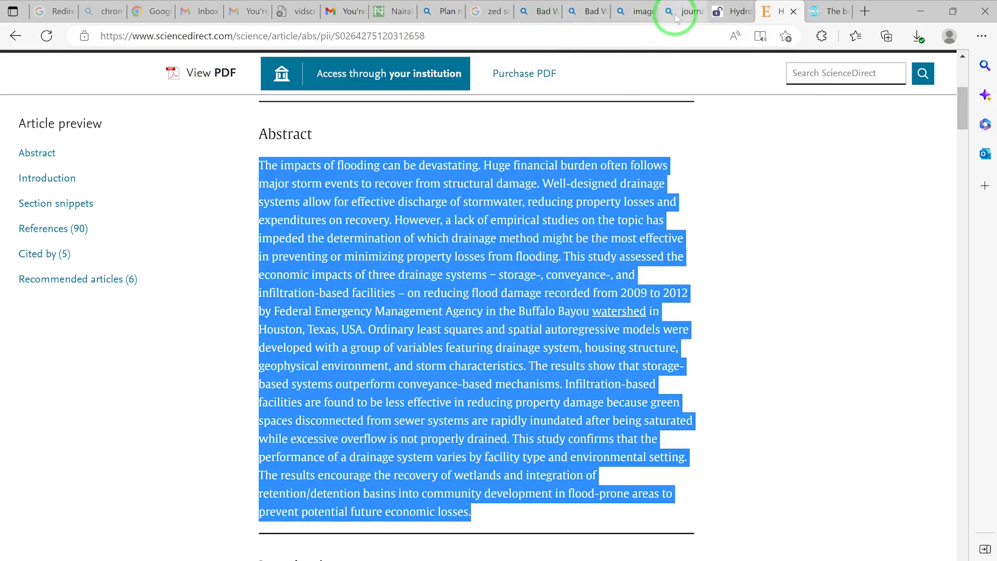
pyautogui.click(442, 11)
pyautogui.click(407, 546)
pyautogui.write('c')
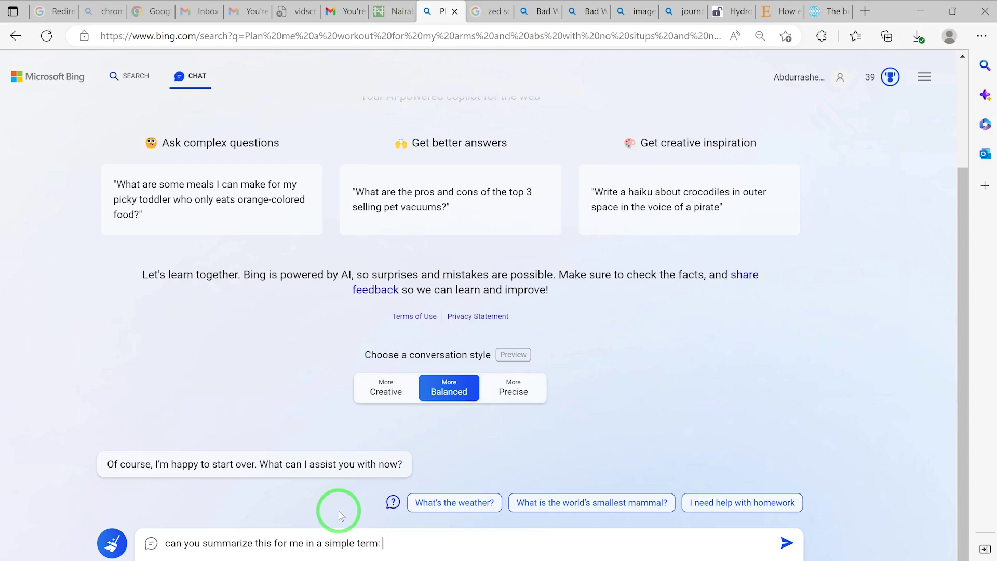
# Send the abstract with 'can you summarize this for me in a simple term:' and read the summary
pyautogui.hotkey('ctrl', 'v')
pyautogui.press('Return')
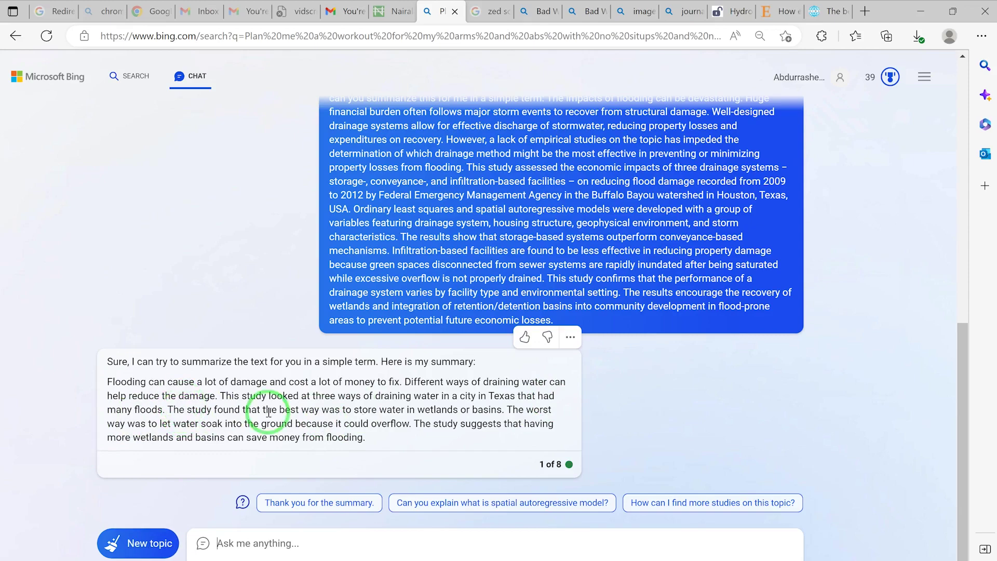
pyautogui.scroll(3, 492, 192)
pyautogui.scroll(-2, 492, 212)
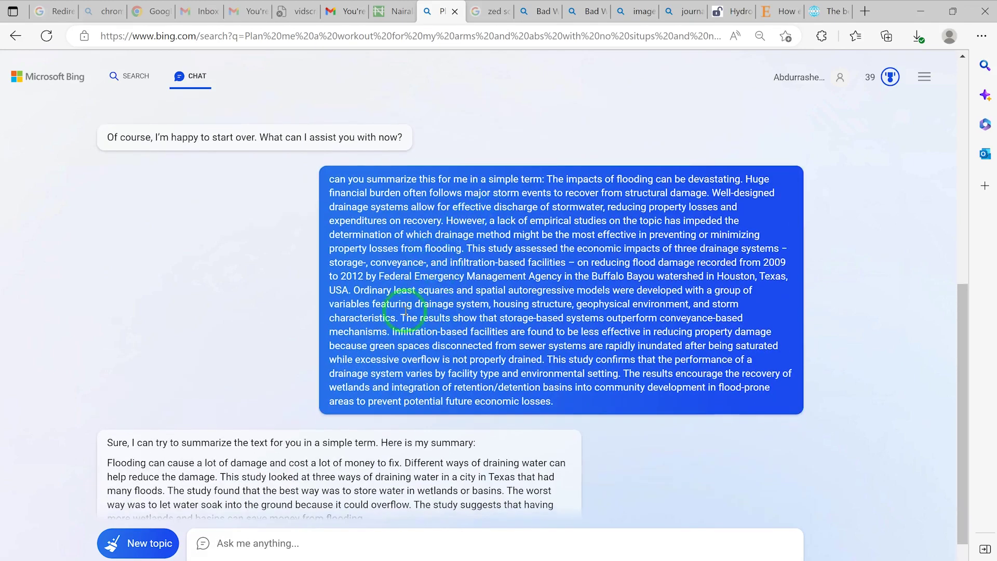
pyautogui.scroll(-2, 301, 442)
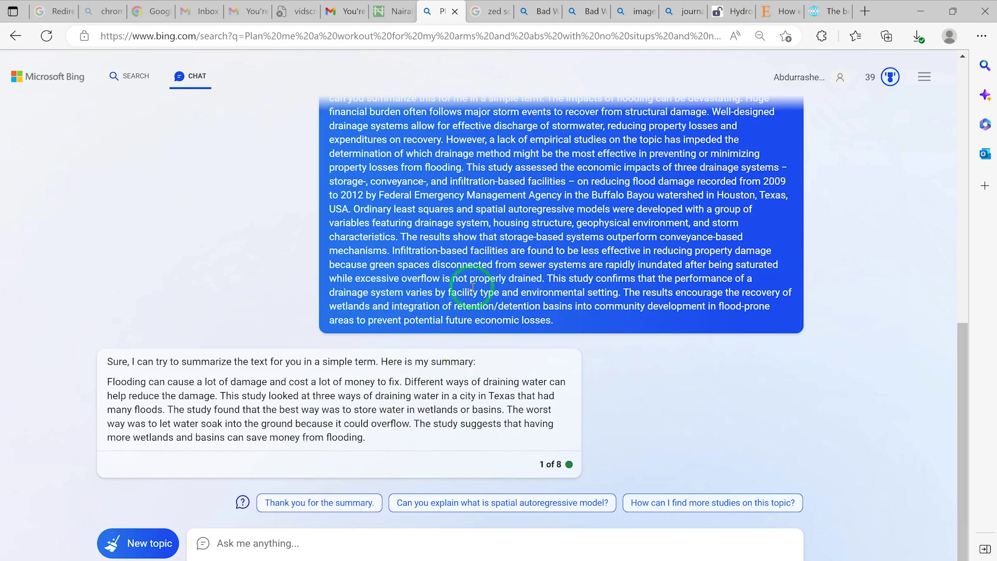
pyautogui.scroll(1, 436, 285)
pyautogui.scroll(-1, 436, 284)
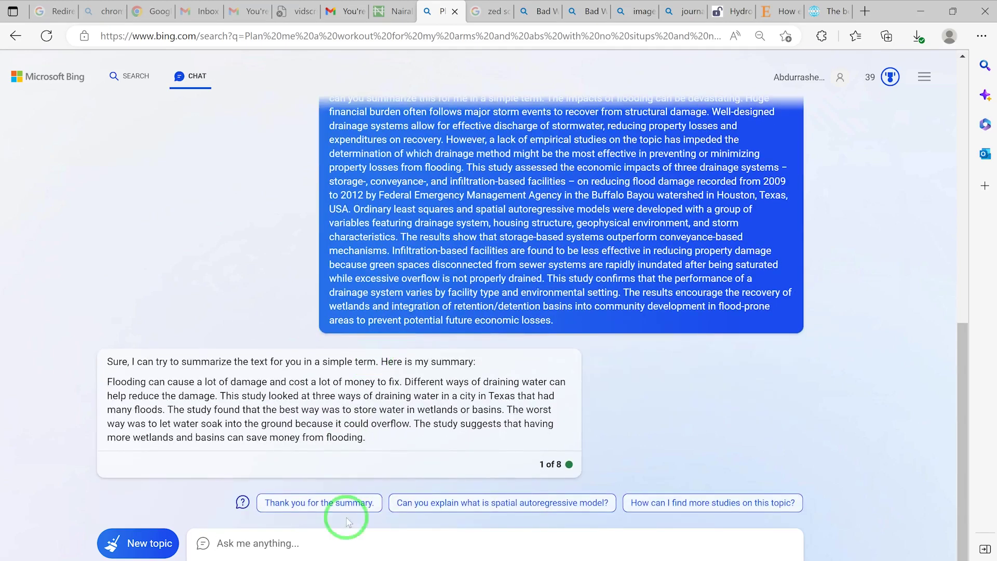
pyautogui.click(362, 548)
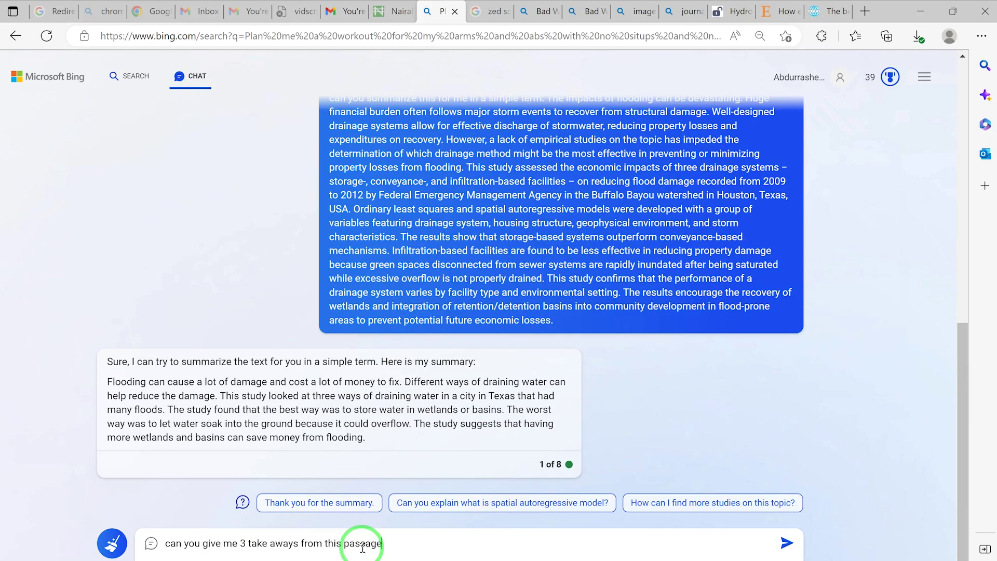
# Send 'can you give me 3 take aways from this passage?' and review the three takeaways
pyautogui.write('?')
pyautogui.press('Return')
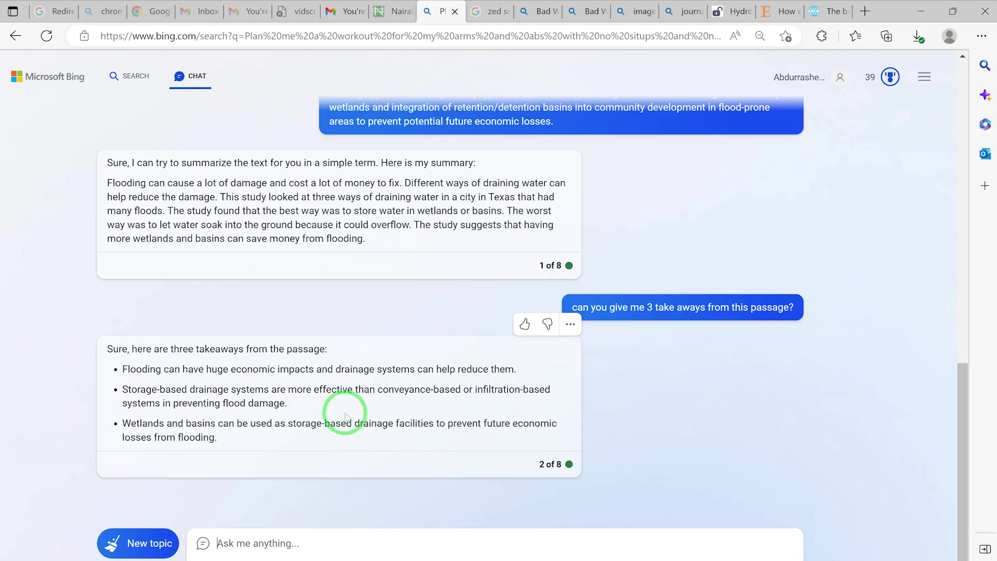
pyautogui.scroll(6, 607, 359)
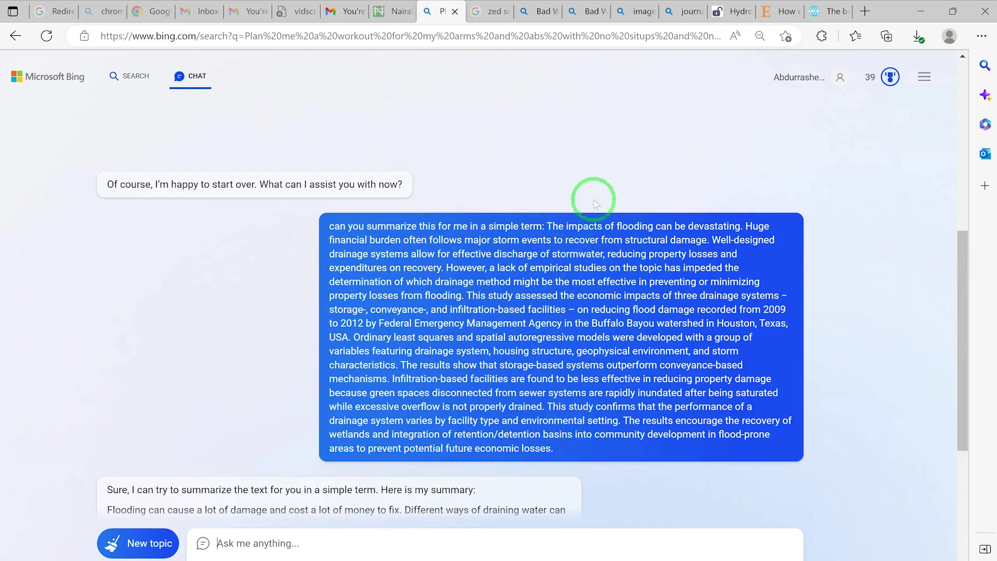
pyautogui.scroll(-3, 571, 422)
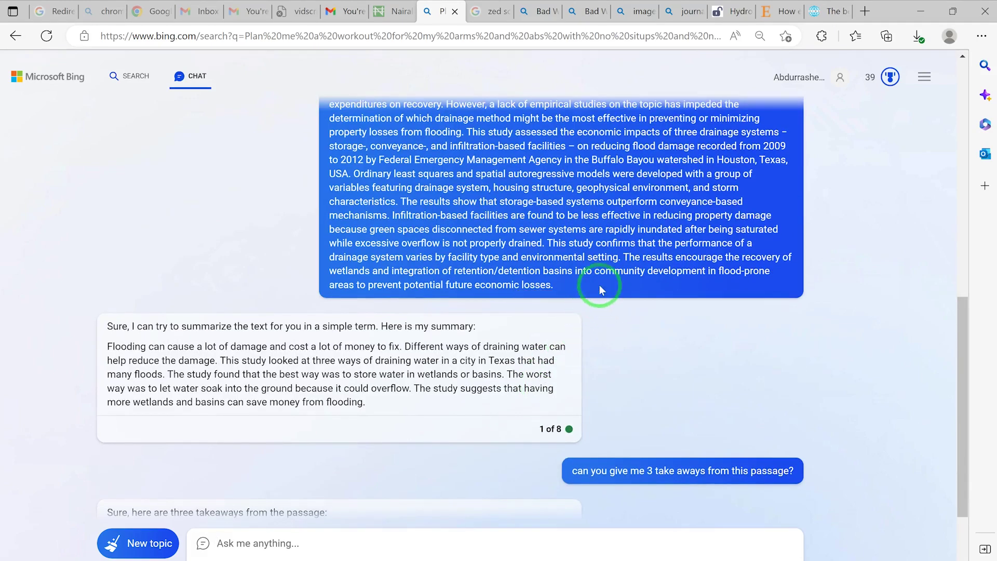
pyautogui.scroll(3, 594, 289)
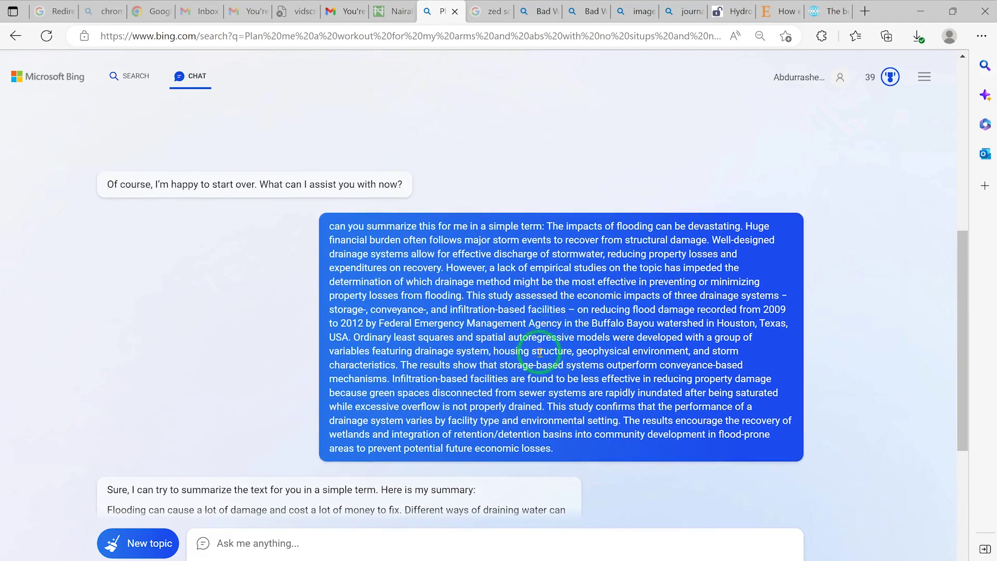
pyautogui.scroll(-6, 402, 382)
# Ask Bing for three journal papers related to drainage and flood damage, with summaries
pyautogui.click(362, 538)
pyautogui.write('ca')
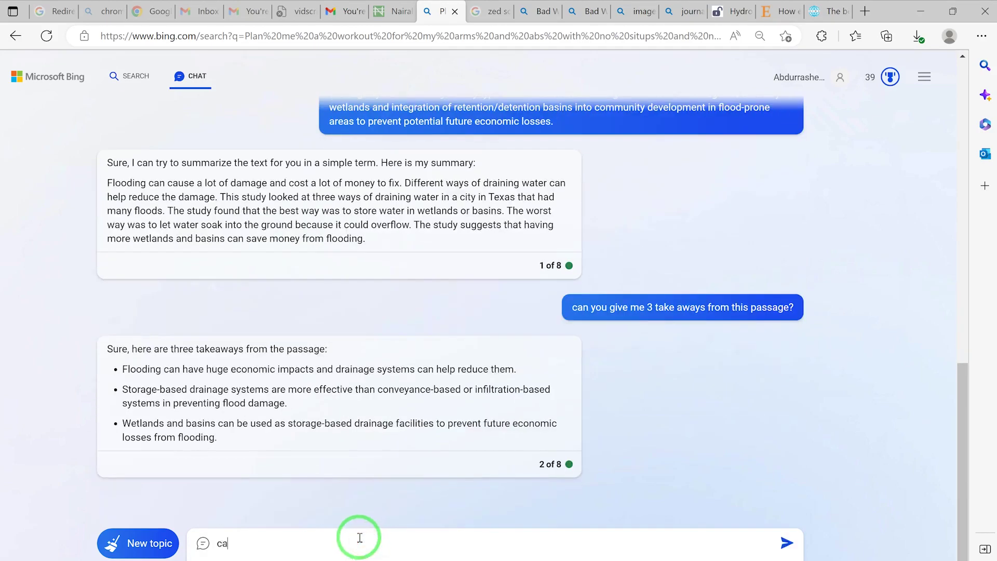
pyautogui.write('n you ge')
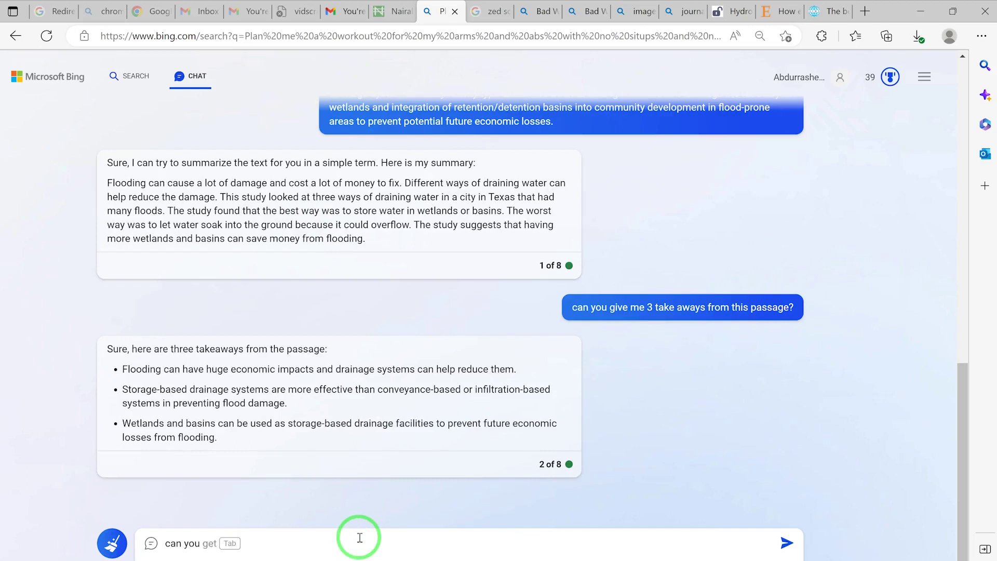
pyautogui.write('journal paper')
pyautogui.write('s related to')
pyautogui.press('BackSpace')
pyautogui.write('lated to')
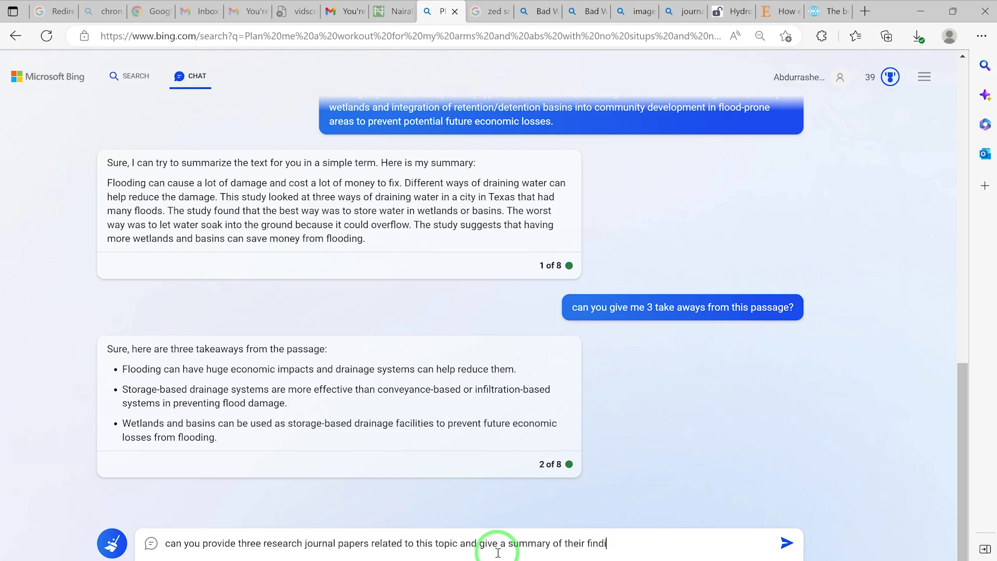
pyautogui.press('Return')
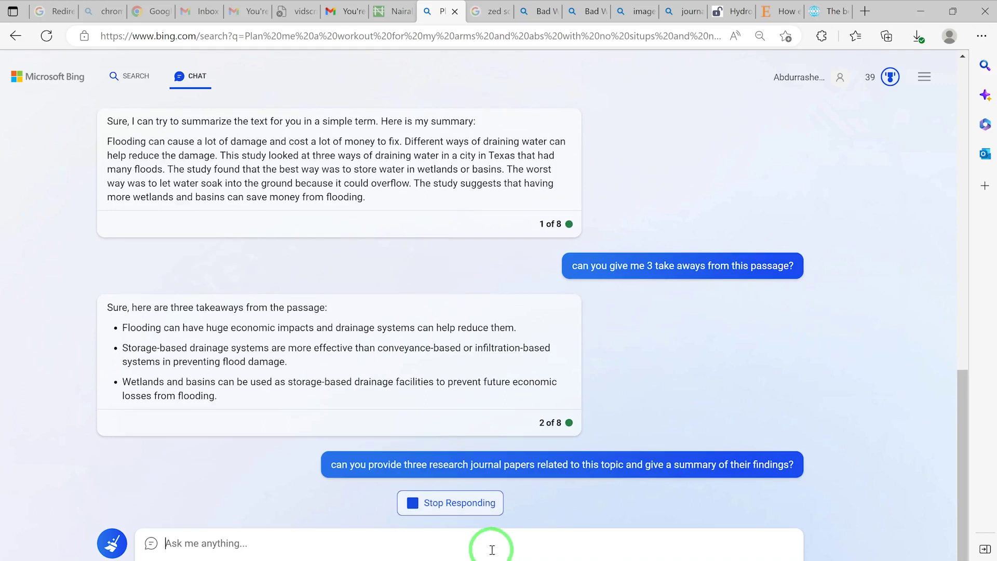
# Review the three listed papers and open the MDPI flood susceptibility article
pyautogui.moveTo(563, 310)
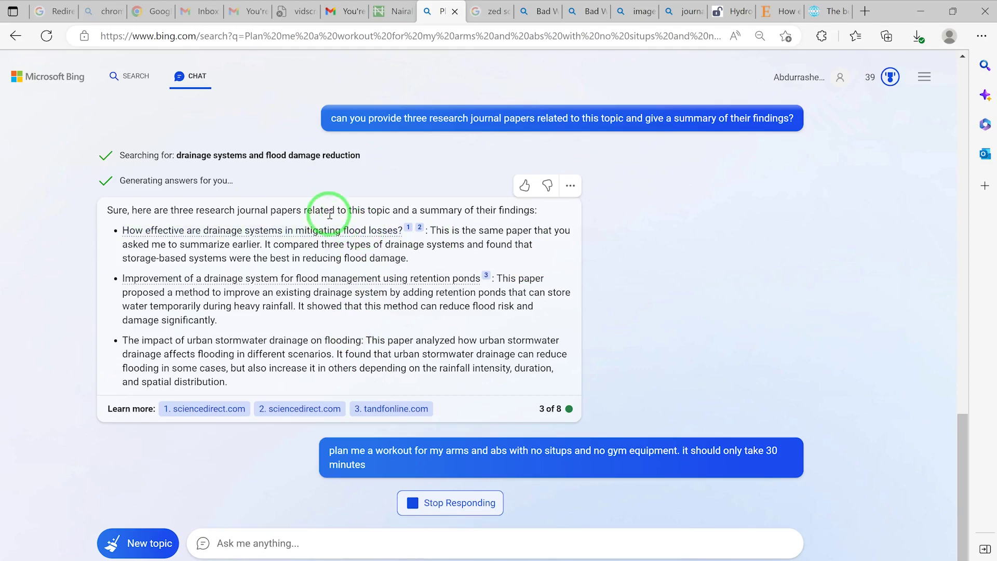
pyautogui.moveTo(346, 234)
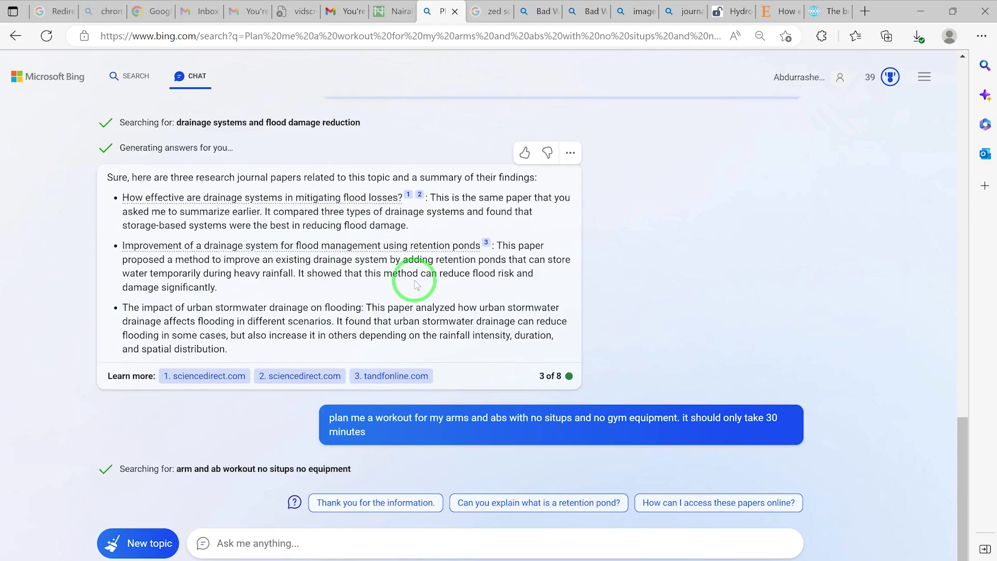
pyautogui.scroll(3, 415, 284)
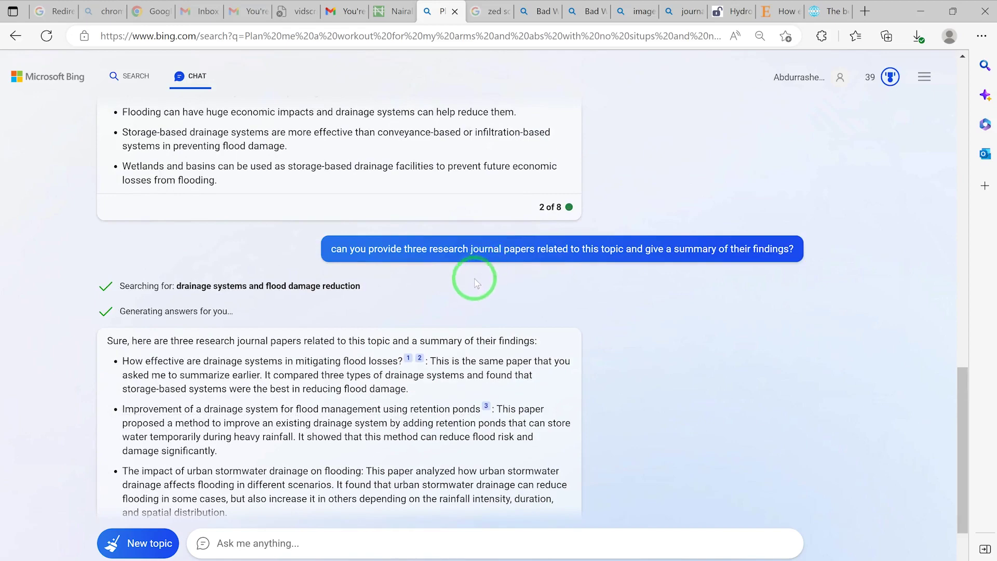
pyautogui.scroll(2, 473, 275)
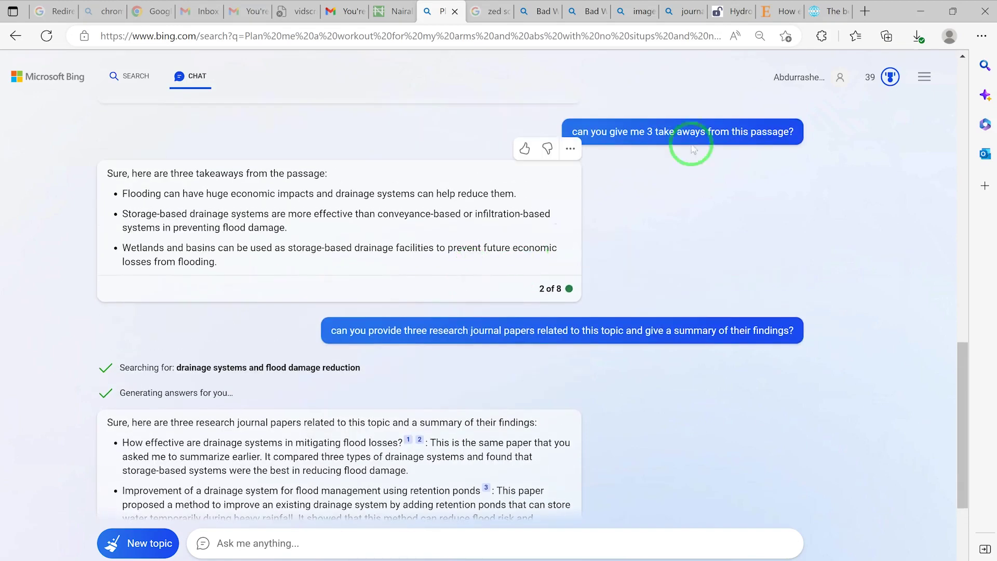
pyautogui.click(736, 9)
# Copy the paragraphs below the Figure 5 precipitation maps in the MDPI article for Bing Chat
pyautogui.click(491, 272)
pyautogui.scroll(15, 491, 273)
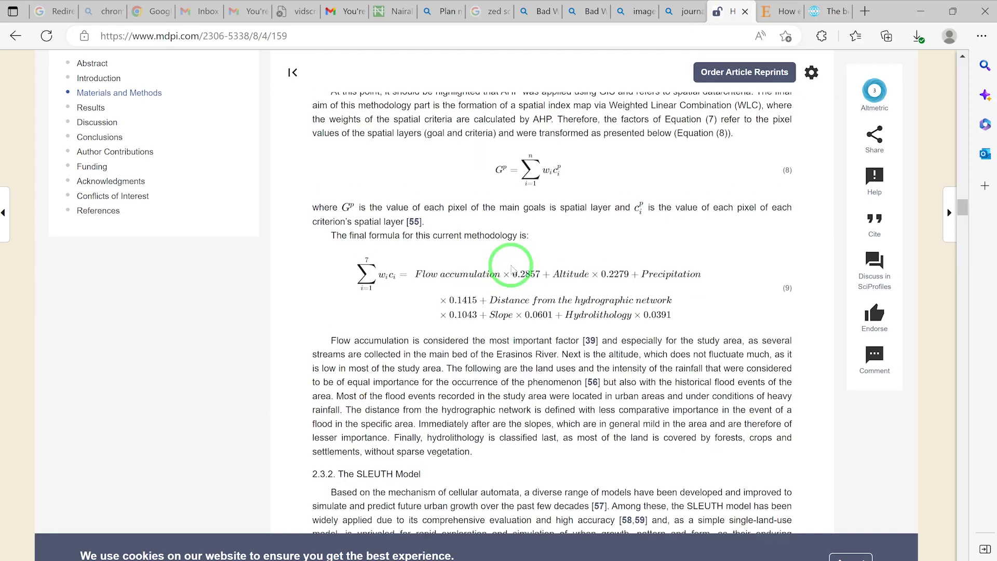
pyautogui.scroll(-6, 509, 259)
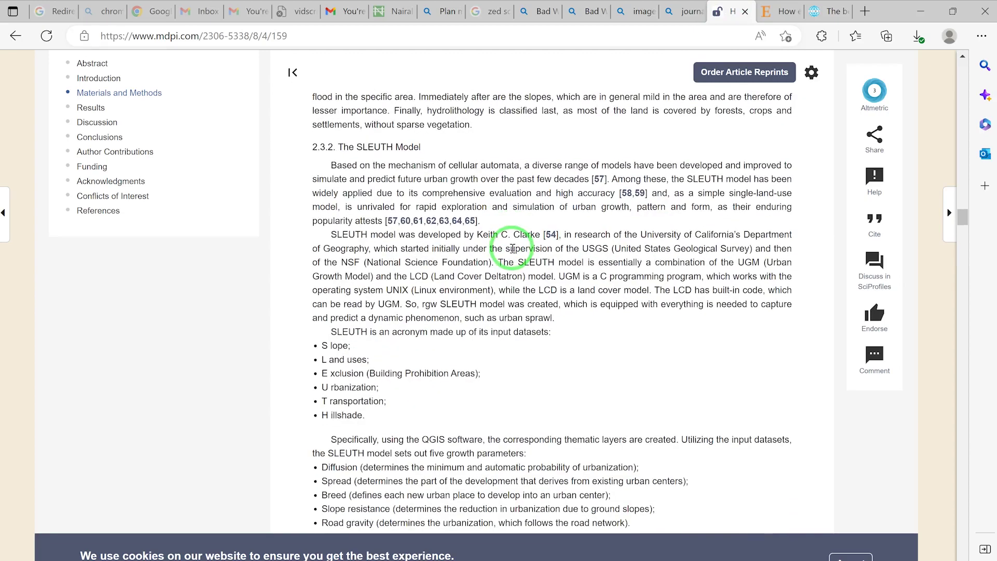
pyautogui.scroll(-20, 512, 249)
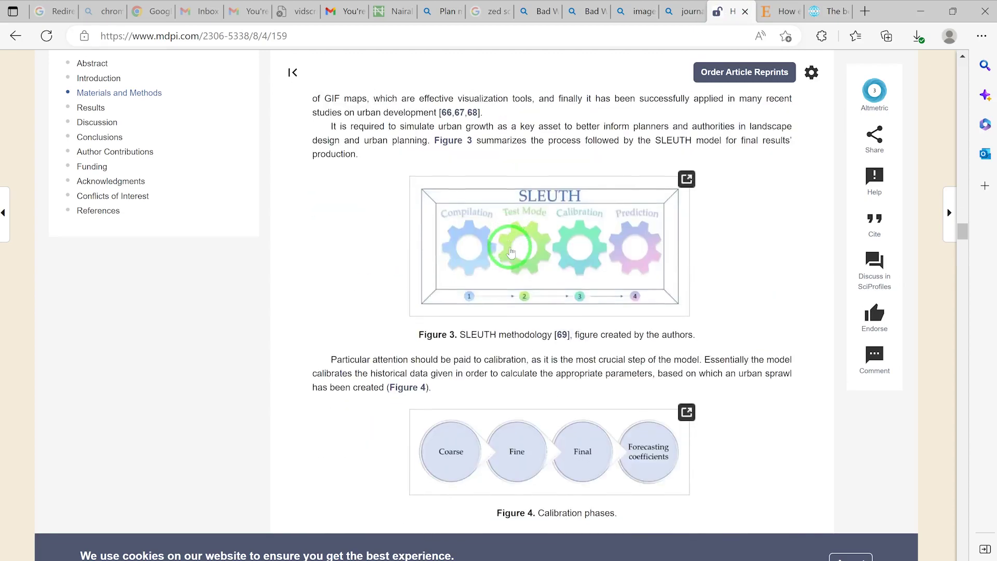
pyautogui.scroll(-15, 512, 259)
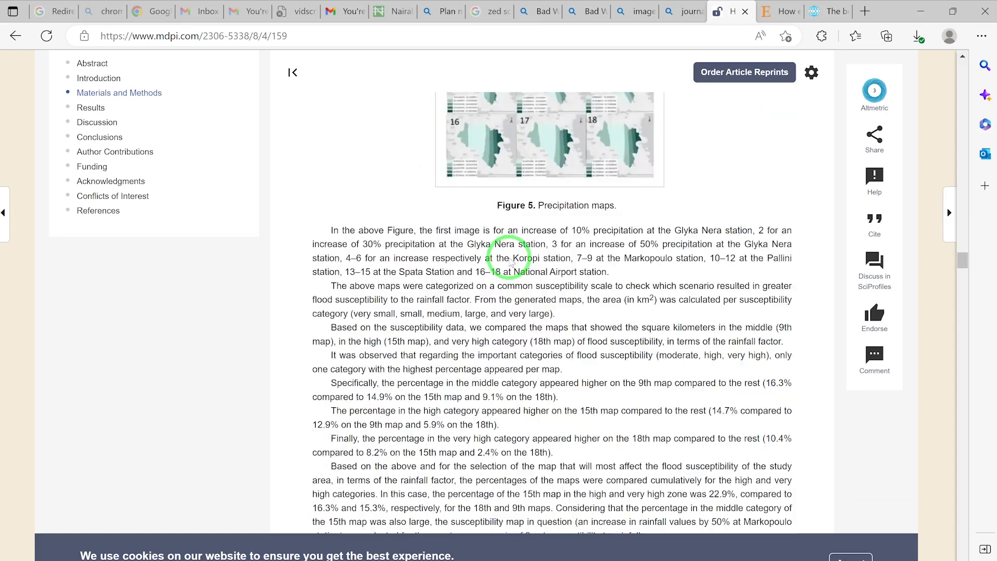
pyautogui.moveTo(330, 145)
pyautogui.mouseDown()
pyautogui.moveTo(397, 178)
pyautogui.moveTo(581, 345)
pyautogui.moveTo(661, 483)
pyautogui.moveTo(652, 476)
pyautogui.mouseUp()
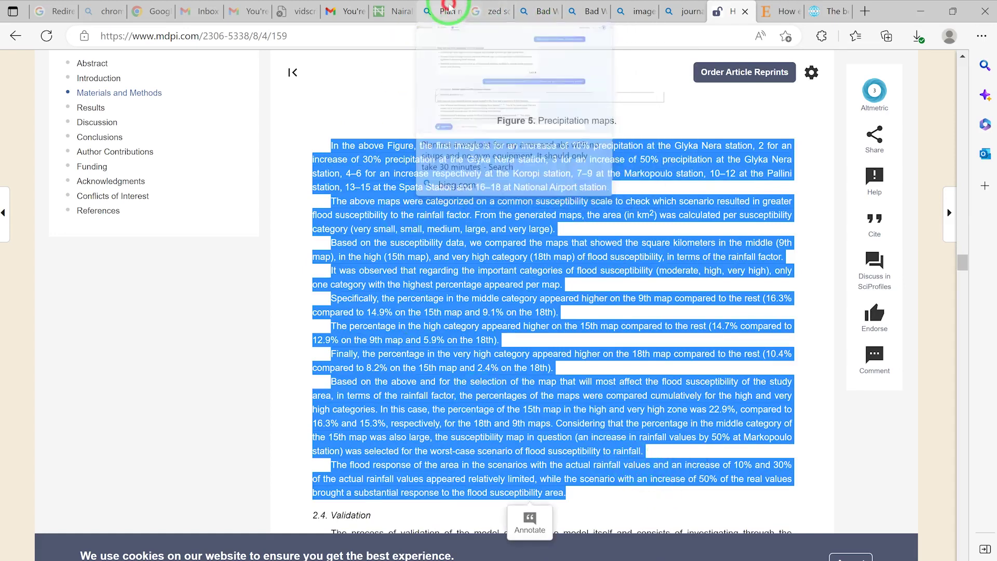
pyautogui.click(448, 10)
pyautogui.click(451, 545)
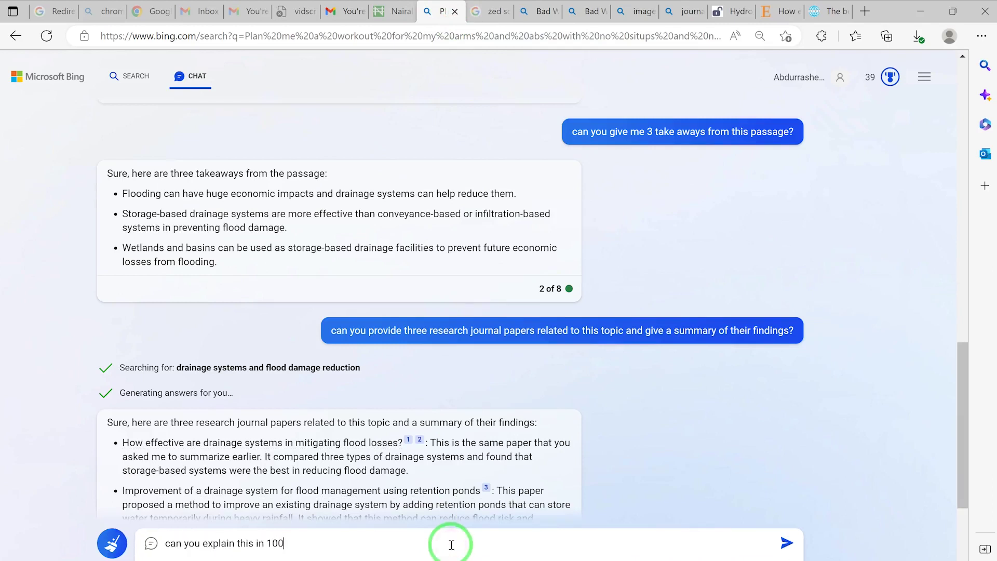
# Ask Bing to explain the pasted Figure 5 passage in 100 words
pyautogui.write('can you explain this in 100 words:')
pyautogui.hotkey('ctrl', 'v')
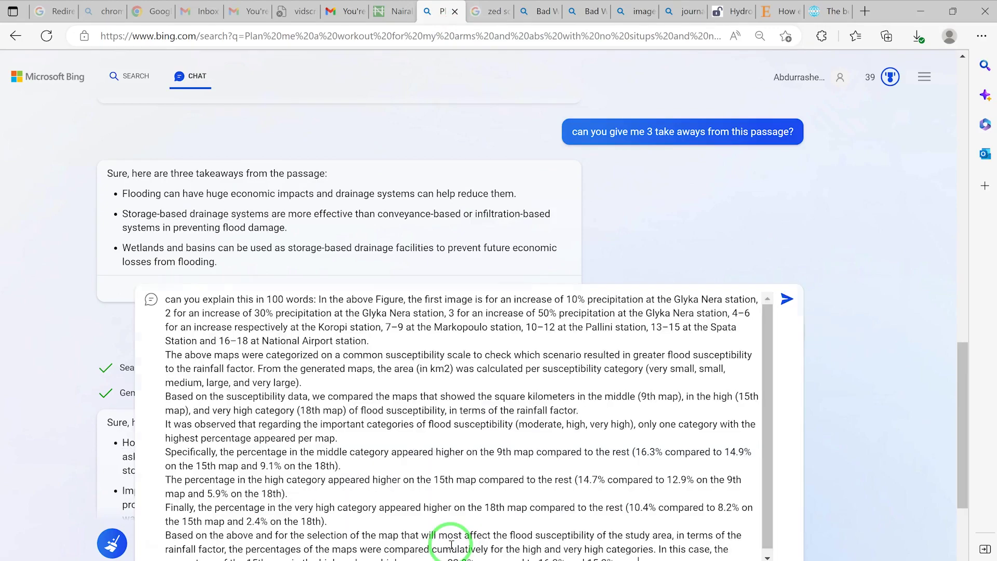
pyautogui.press('Return')
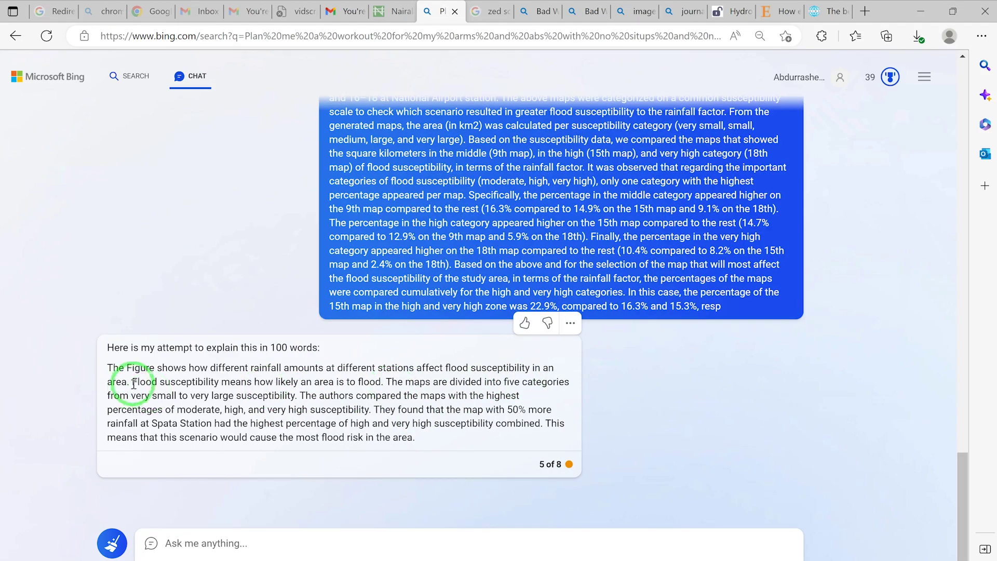
# Read the reply on 50% more rainfall at Spata Station carrying the highest flood risk
pyautogui.click(326, 390)
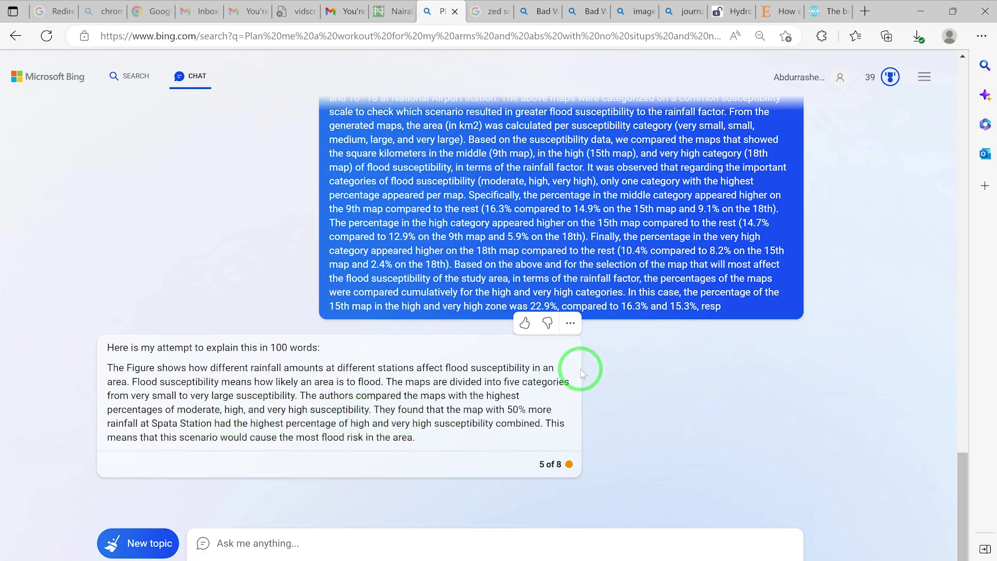
pyautogui.scroll(5, 581, 373)
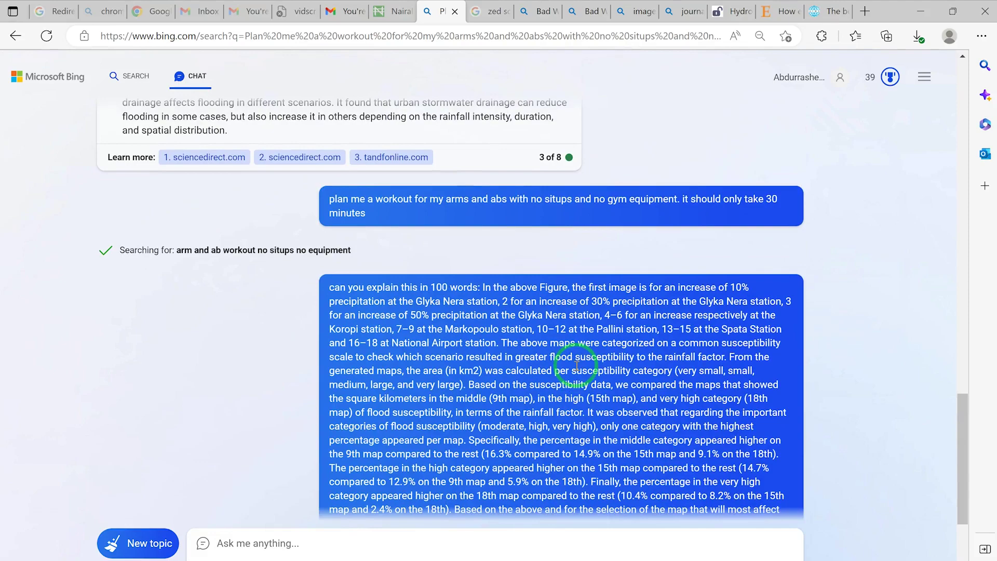
pyautogui.scroll(-5, 576, 367)
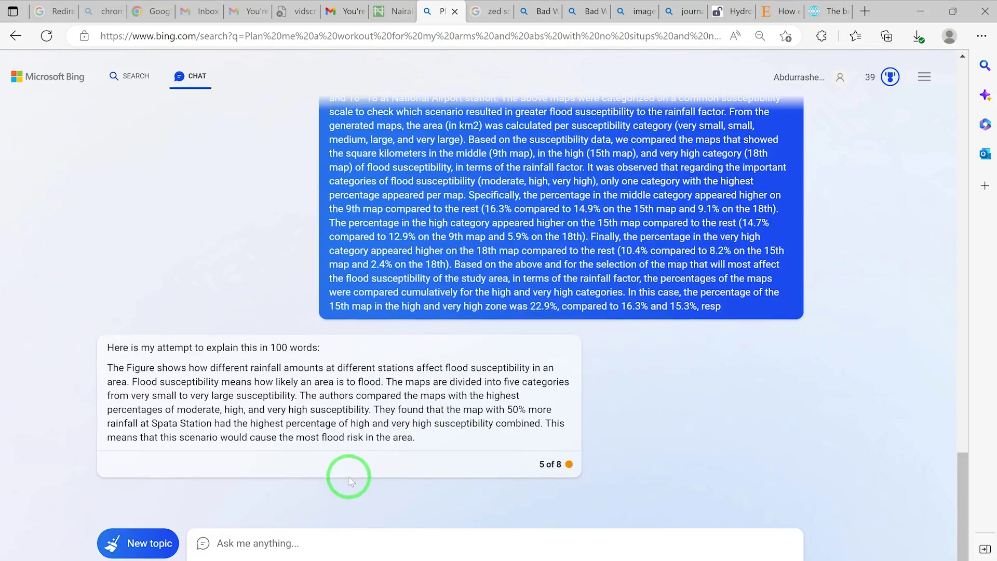
pyautogui.moveTo(455, 411); pyautogui.dragTo(528, 408)
pyautogui.click(89, 457)
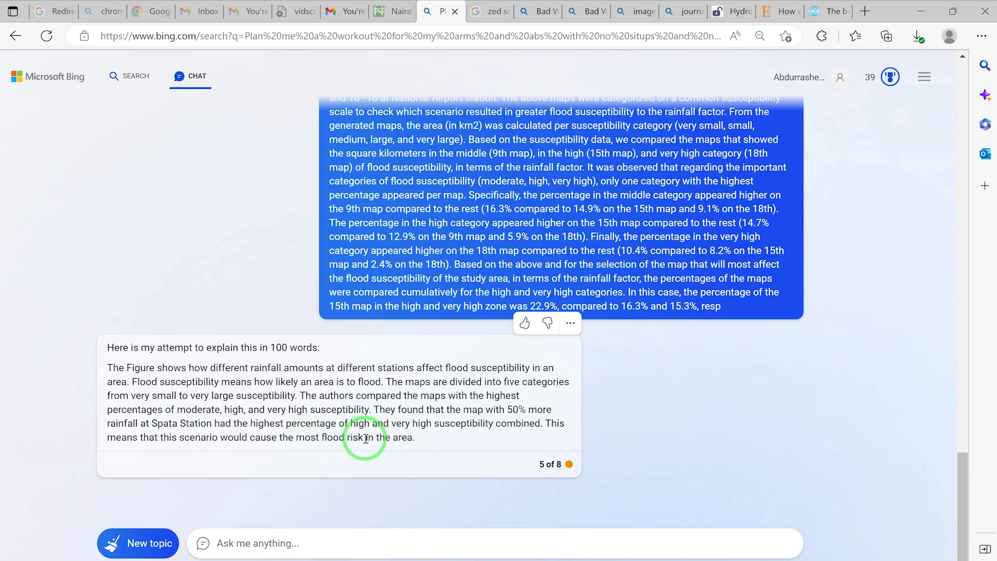
pyautogui.scroll(2, 408, 439)
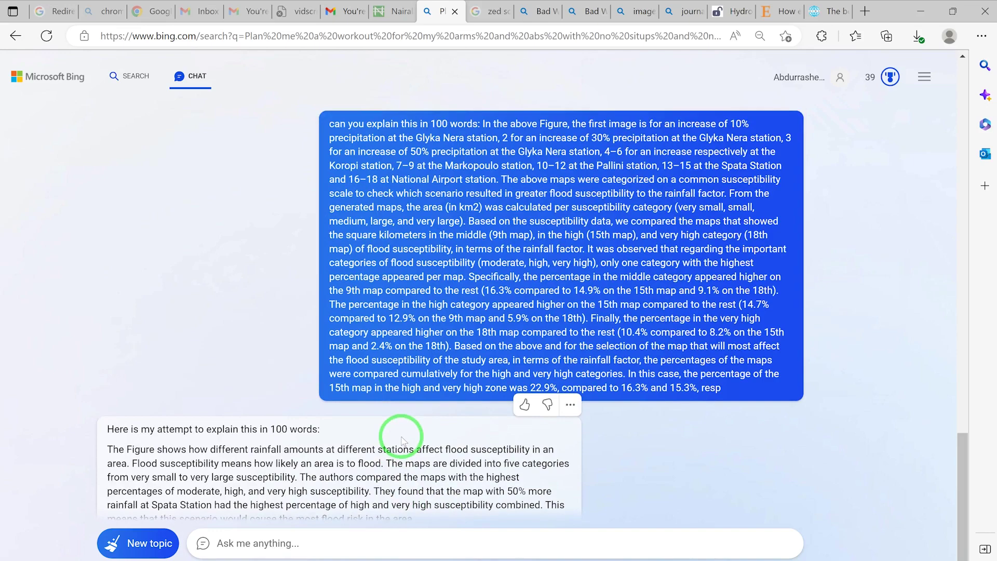
pyautogui.scroll(4, 403, 441)
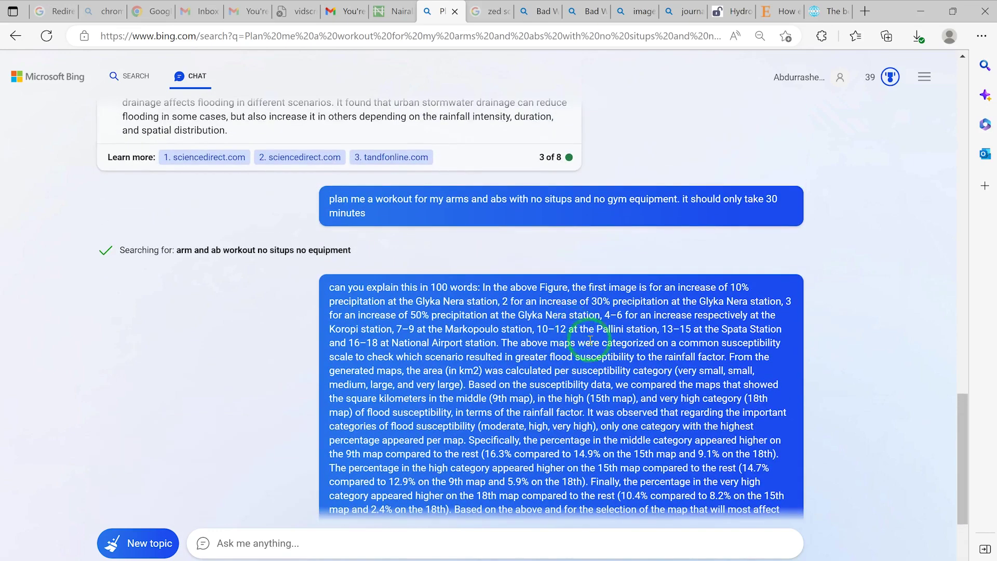
pyautogui.scroll(-4, 514, 406)
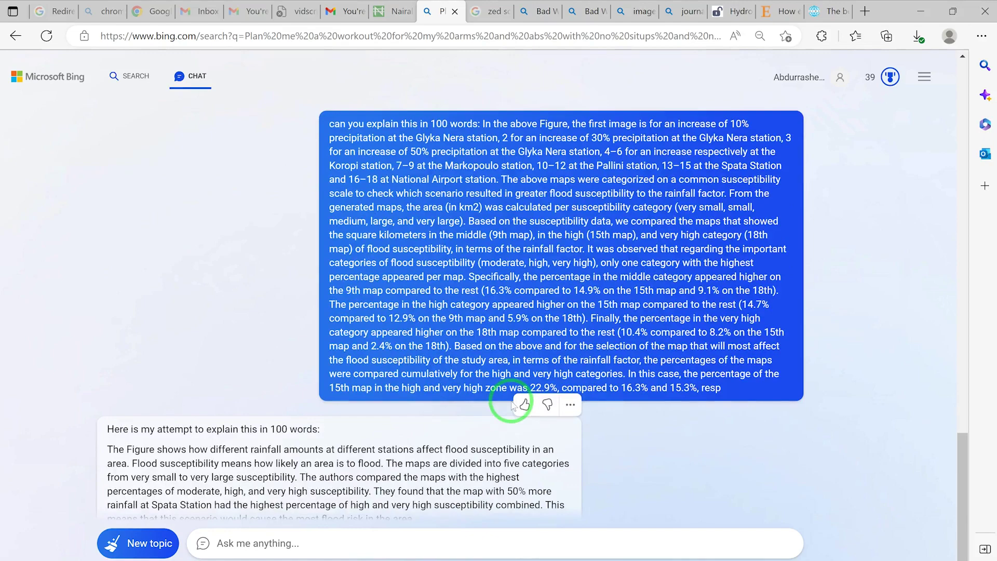
pyautogui.scroll(-2, 524, 462)
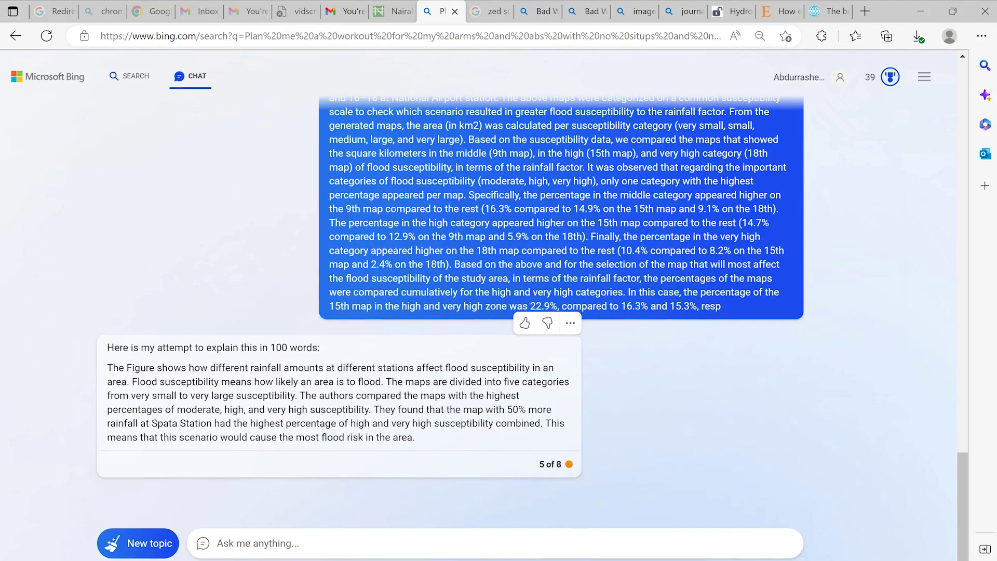
pyautogui.hotkey('alt', 'Tab')
# Copy the Tim Burton irony passage from Notepad and send it with 'can you improve this passage:'
pyautogui.moveTo(383, 279); pyautogui.dragTo(63, 164)
pyautogui.hotkey('ctrl', 'c')
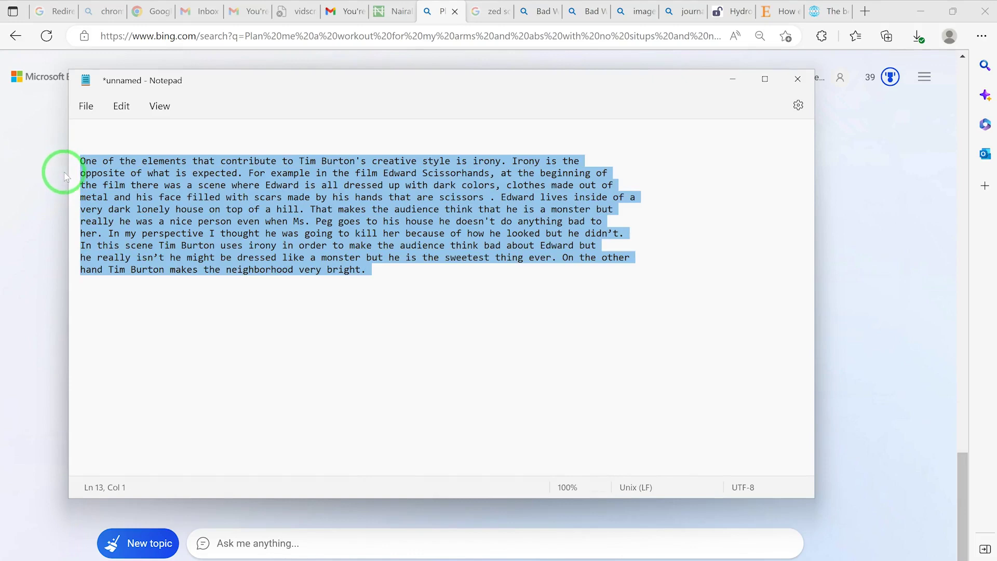
pyautogui.click(899, 240)
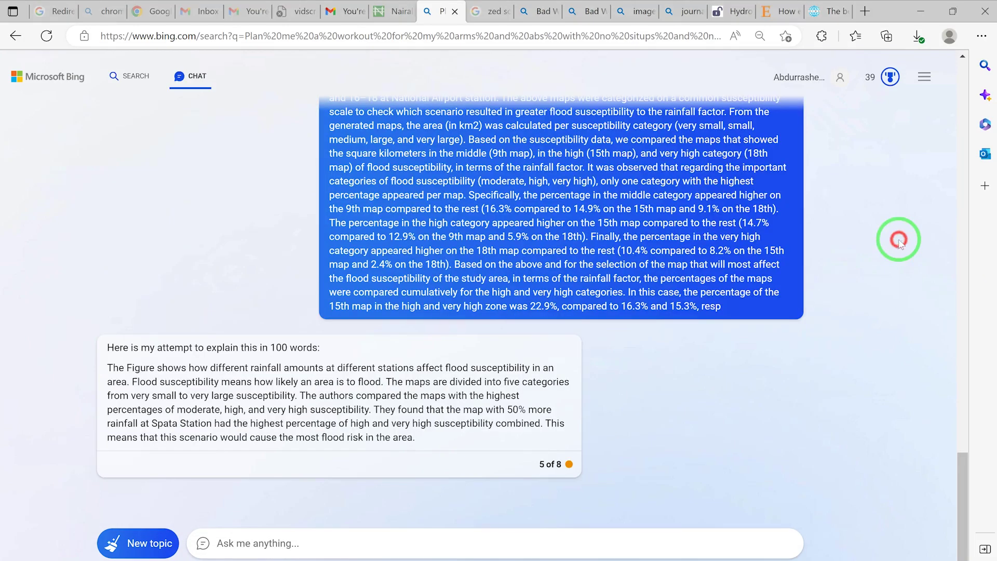
pyautogui.click(487, 540)
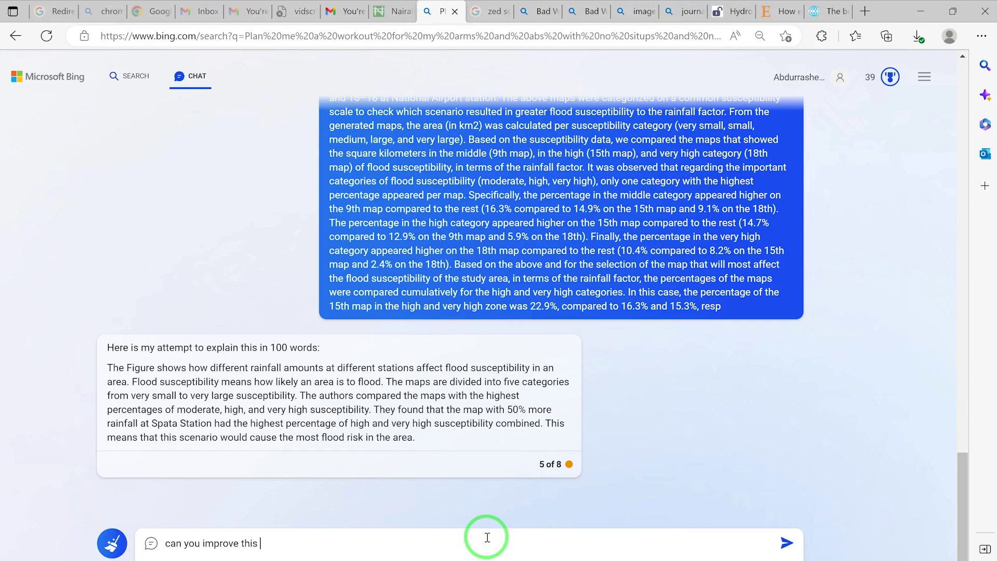
pyautogui.hotkey('ctrl', 'v')
pyautogui.press('Return')
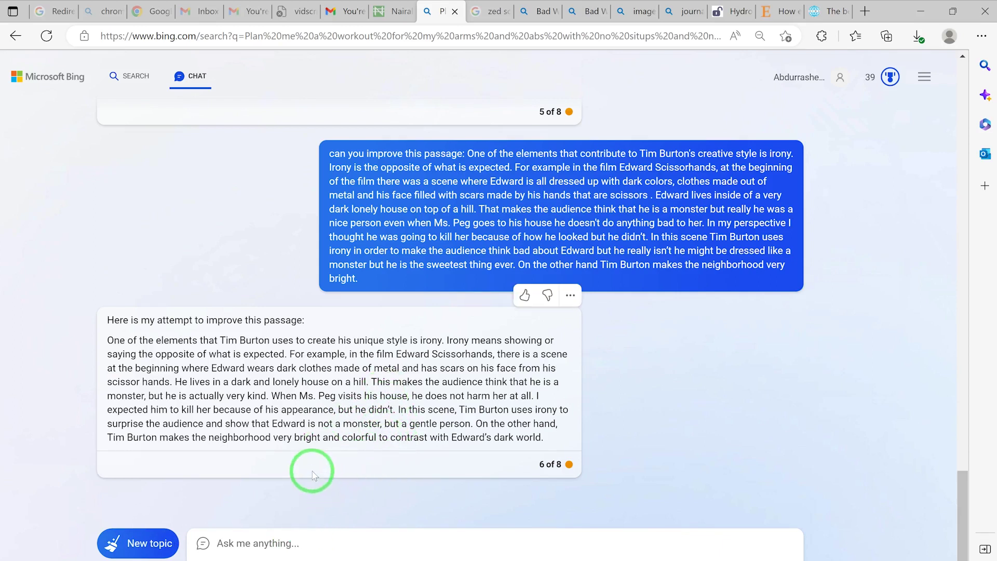
pyautogui.click(312, 544)
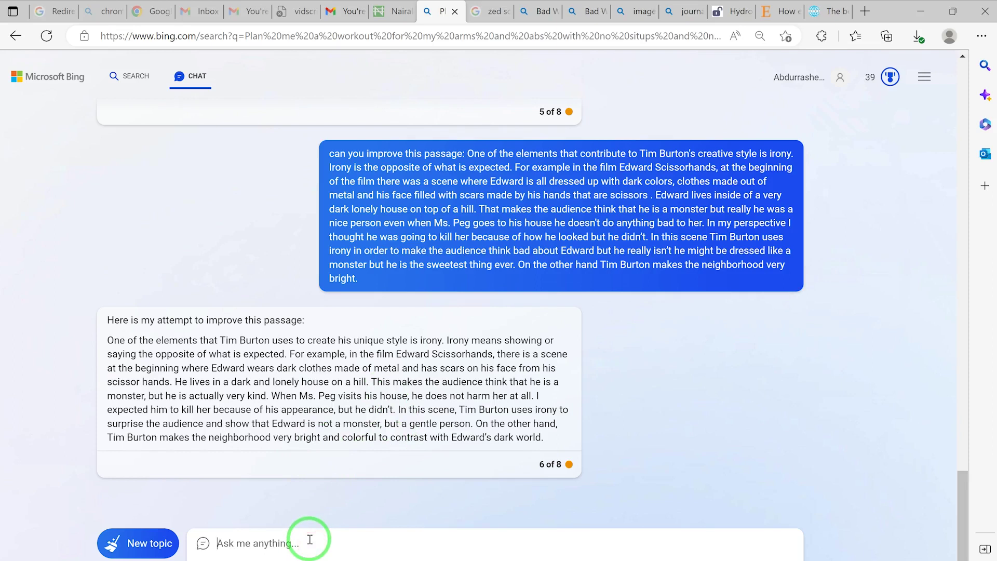
# Send 'Can you improve this:' with the faulty school-and-later-visit sentence to fix its tenses
pyautogui.write('Can')
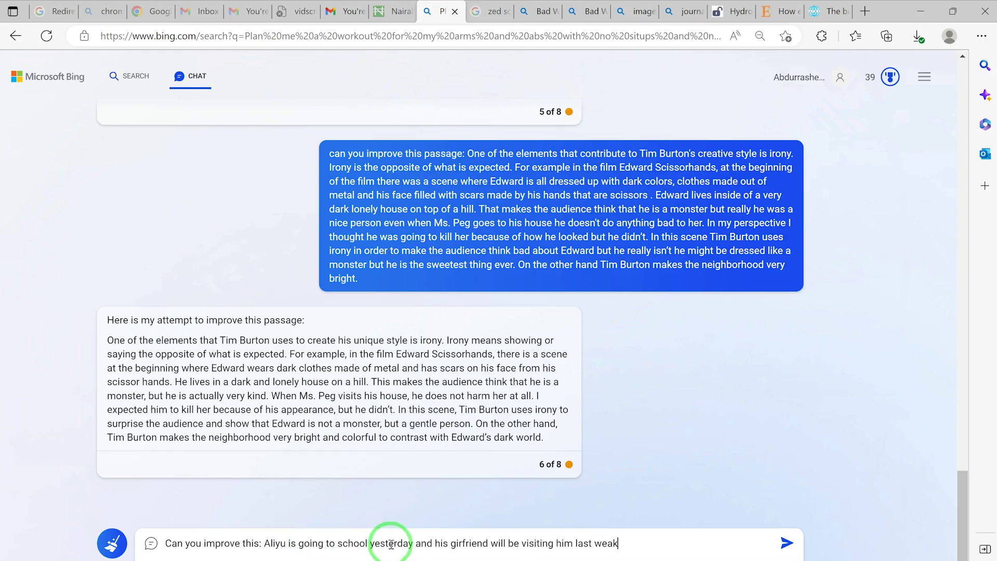
pyautogui.press('Return')
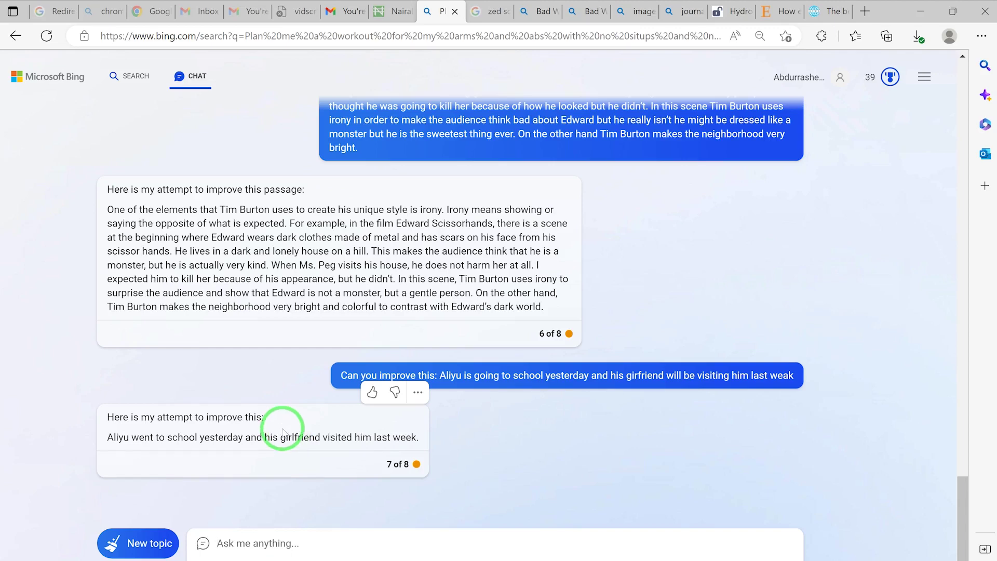
# Start a new topic and request 5 sample flood-mitigation research papers with findings summaries
pyautogui.click(115, 543)
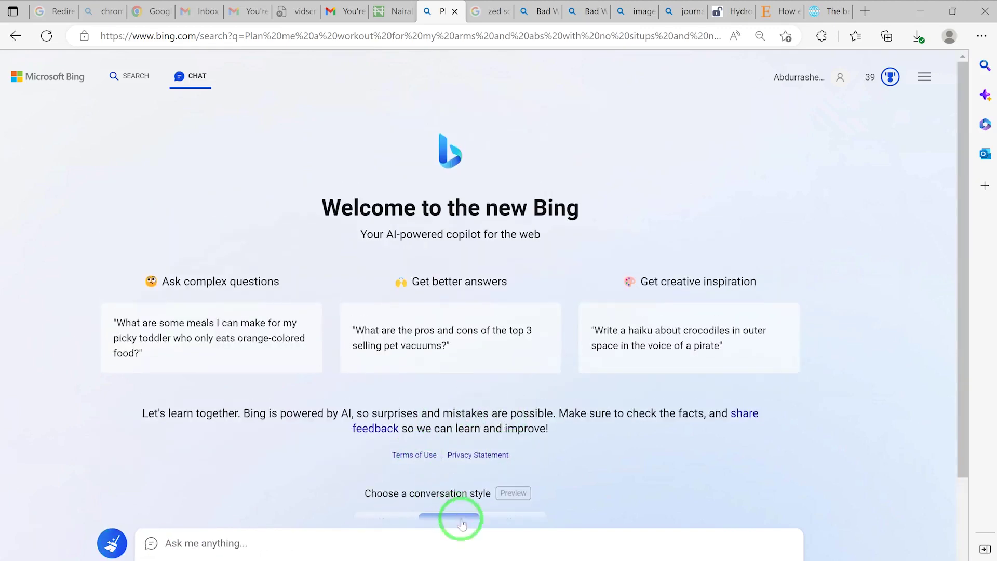
pyautogui.click(383, 541)
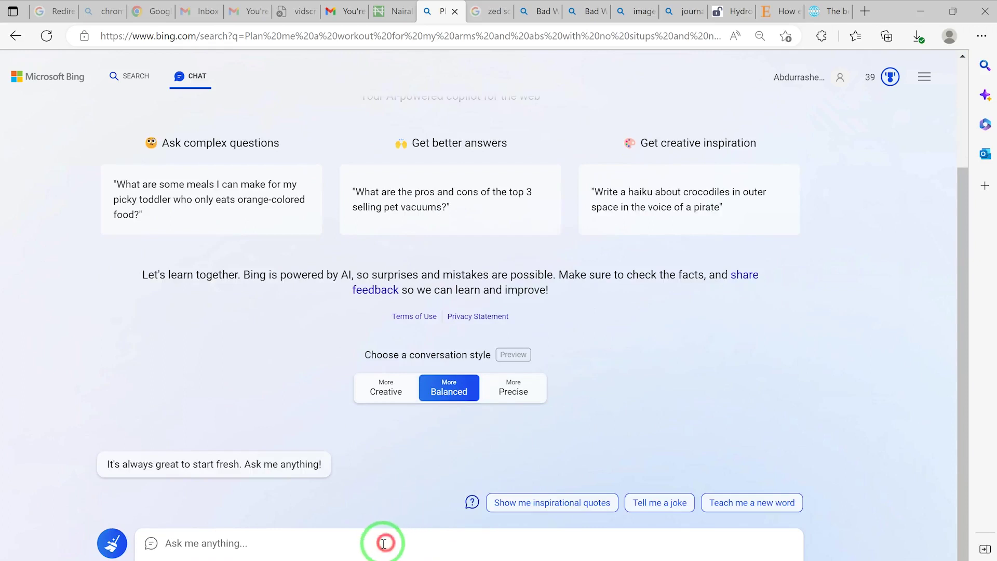
pyautogui.write('can you give me 5 sample research papers on flood mitigation strategies and summarize their findings')
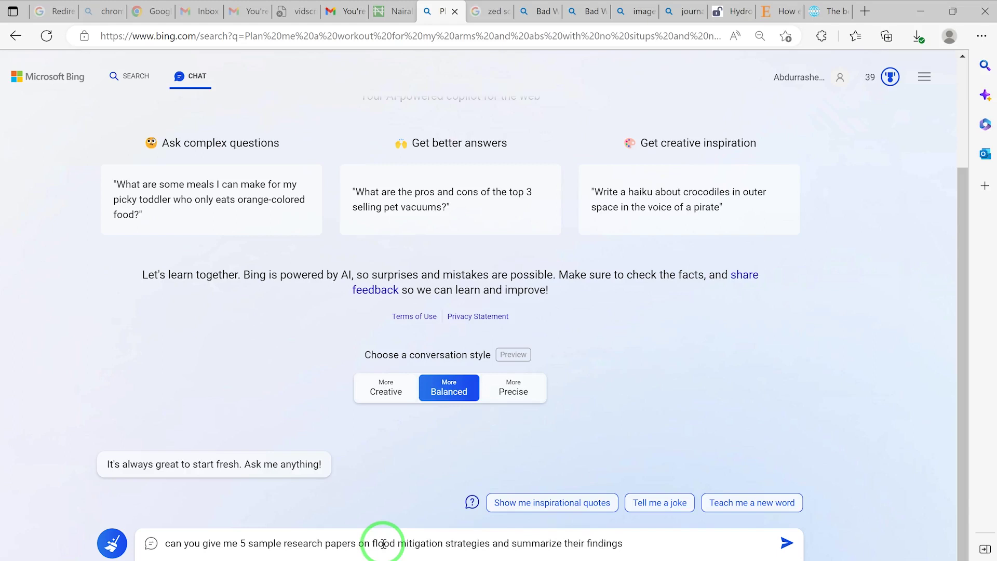
pyautogui.press('Return')
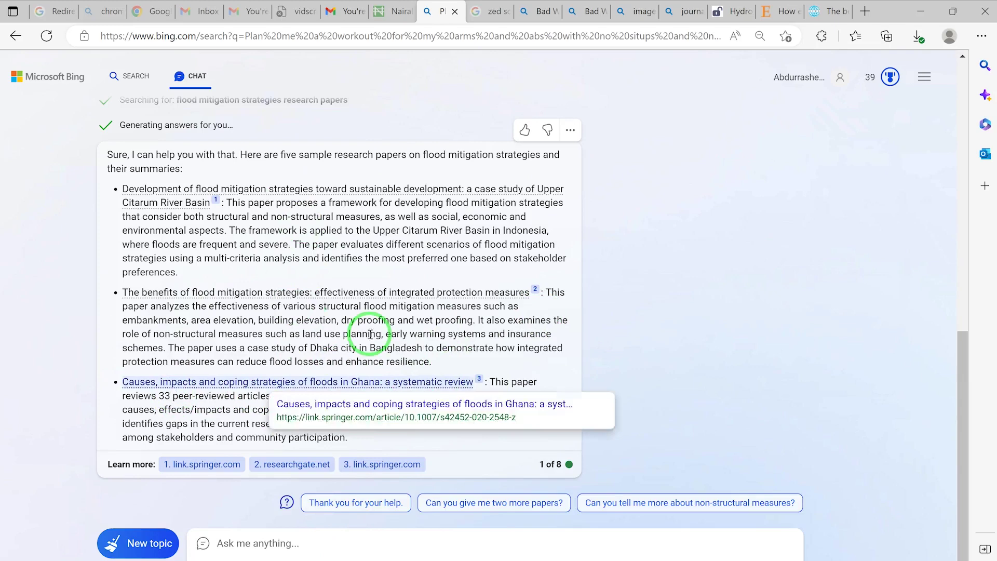
pyautogui.click(340, 546)
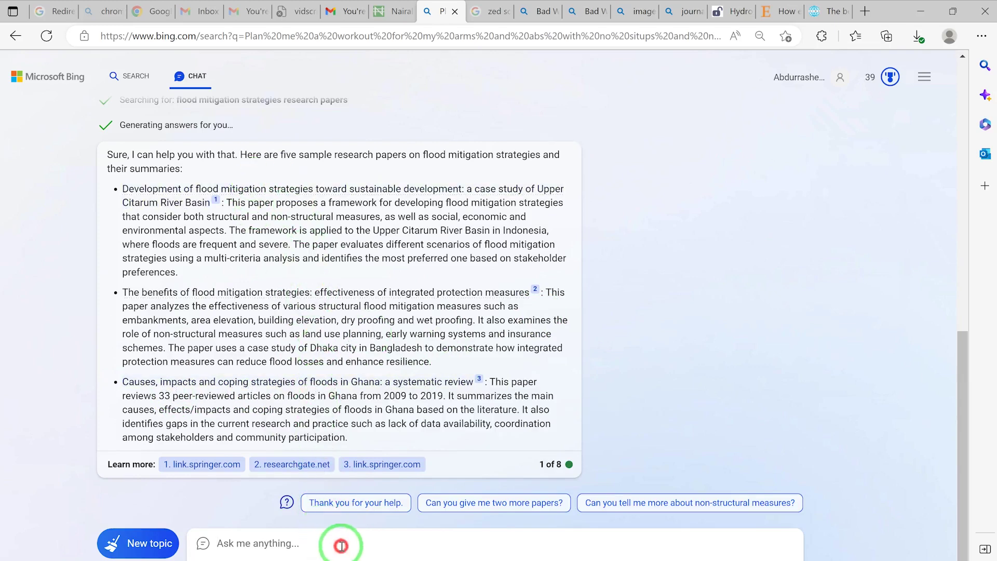
# Send 'write more papers' and review the added European comparison and structural/non-structural review papers
pyautogui.write('write more papers')
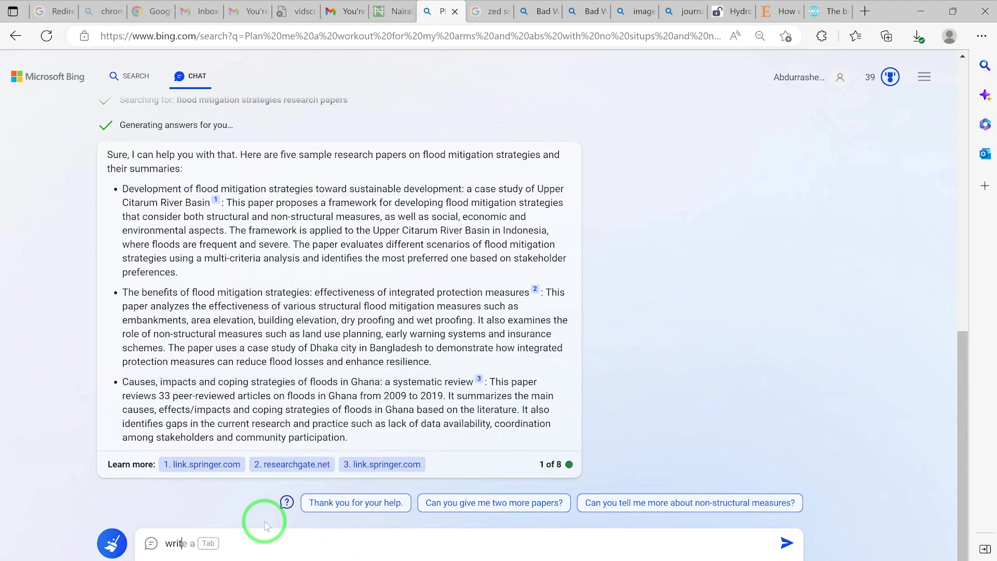
pyautogui.press('Return')
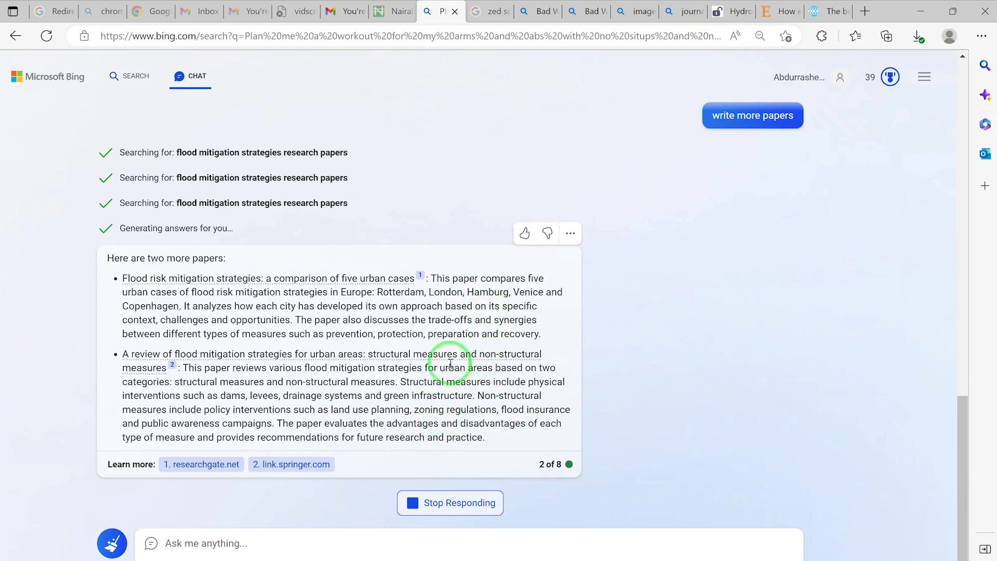
pyautogui.scroll(6, 390, 338)
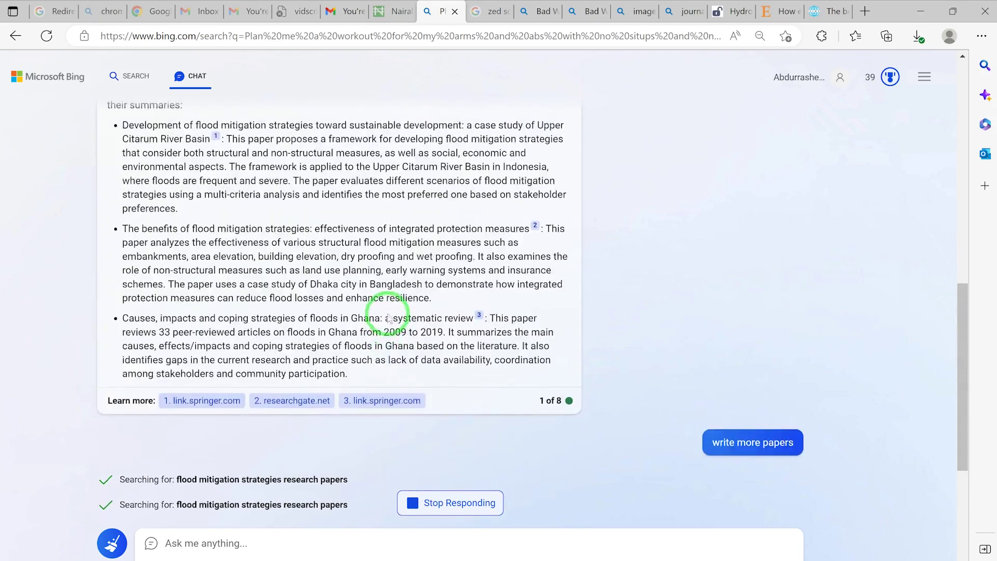
pyautogui.scroll(6, 387, 314)
pyautogui.scroll(-3, 379, 332)
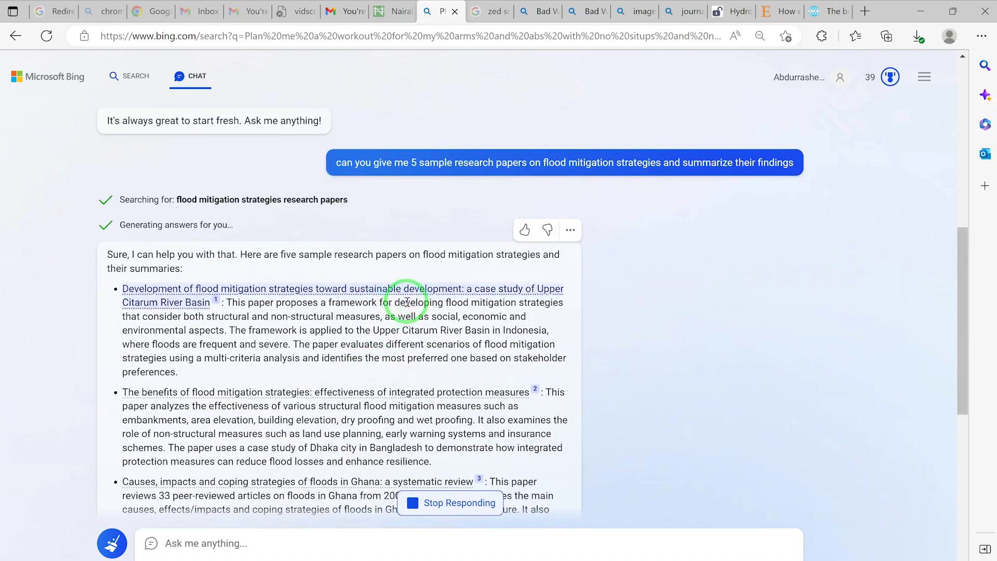
pyautogui.scroll(-6, 332, 394)
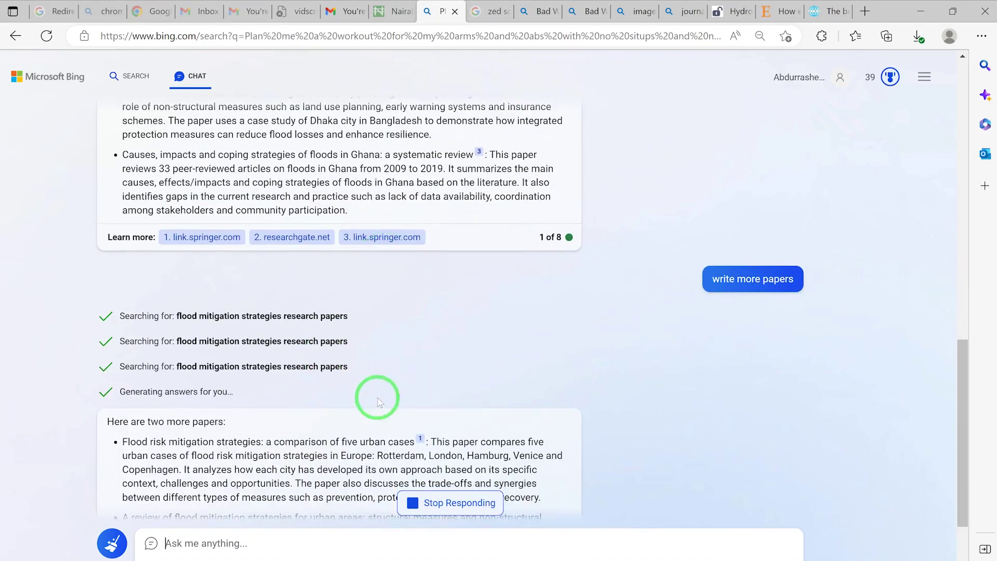
# Ask Bing Chat: "can you make these papers and their findings in tabular form?"
pyautogui.click(341, 546)
pyautogui.write('can y')
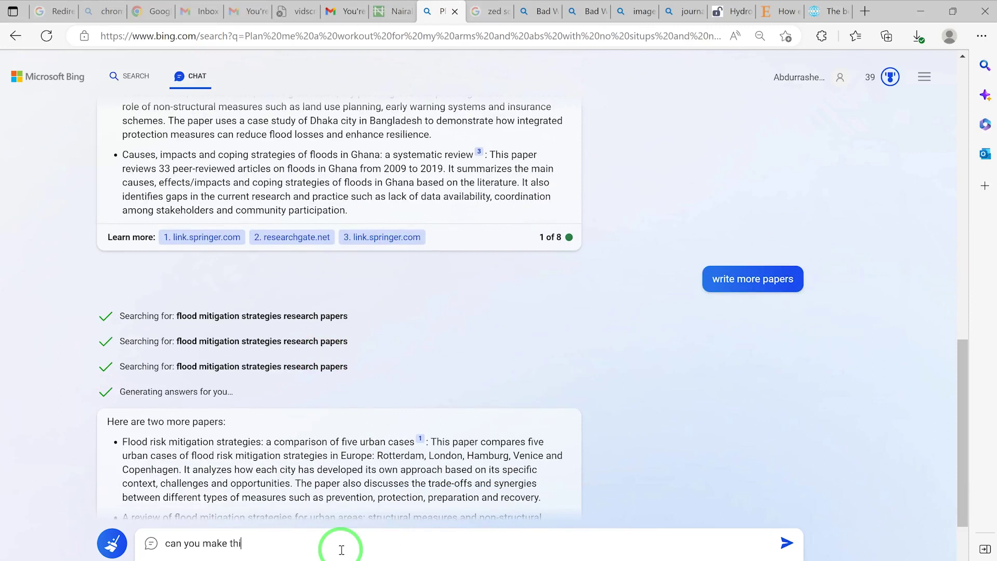
pyautogui.write('ou make these papers and their findings i')
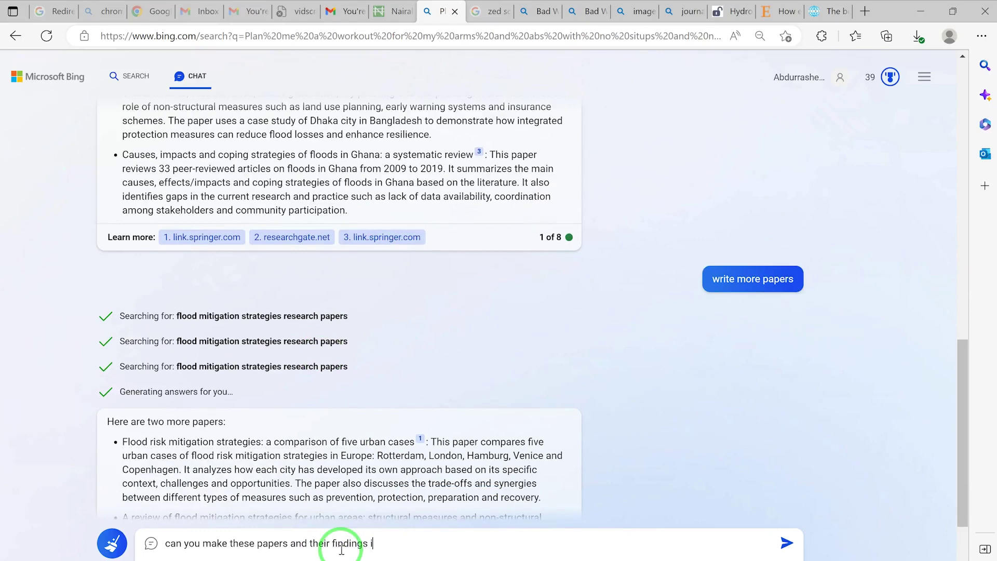
pyautogui.write('n tabular form?')
pyautogui.press('Return')
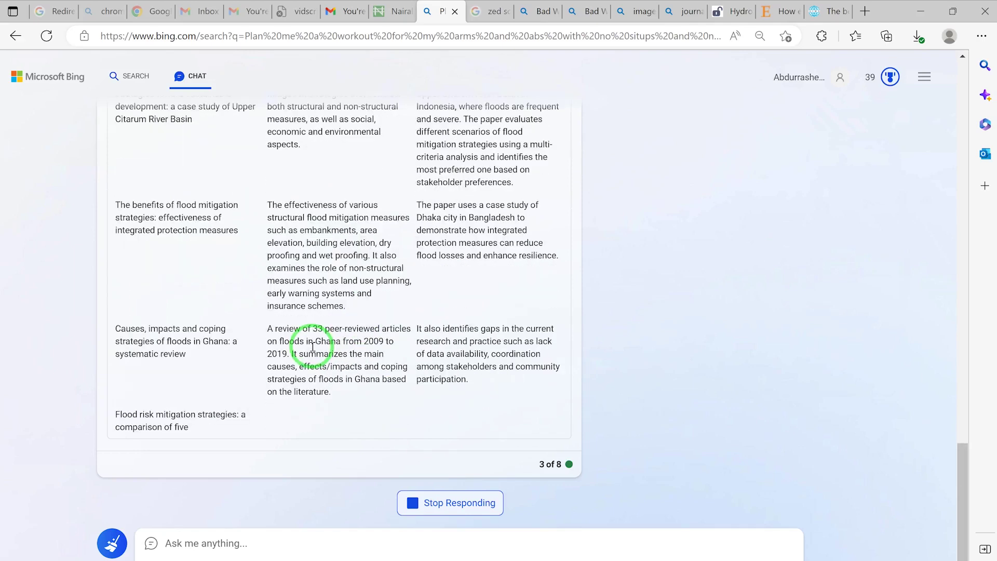
# Review the resulting table, highlighting its Key findings and Main focus column headings
pyautogui.scroll(4, 369, 365)
pyautogui.scroll(-3, 369, 365)
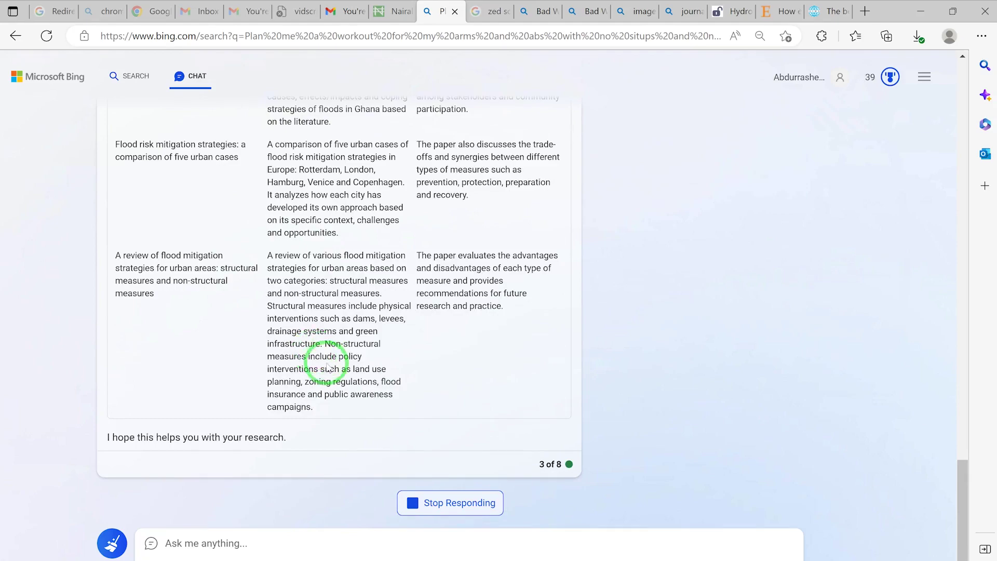
pyautogui.scroll(4, 359, 408)
pyautogui.scroll(4, 360, 406)
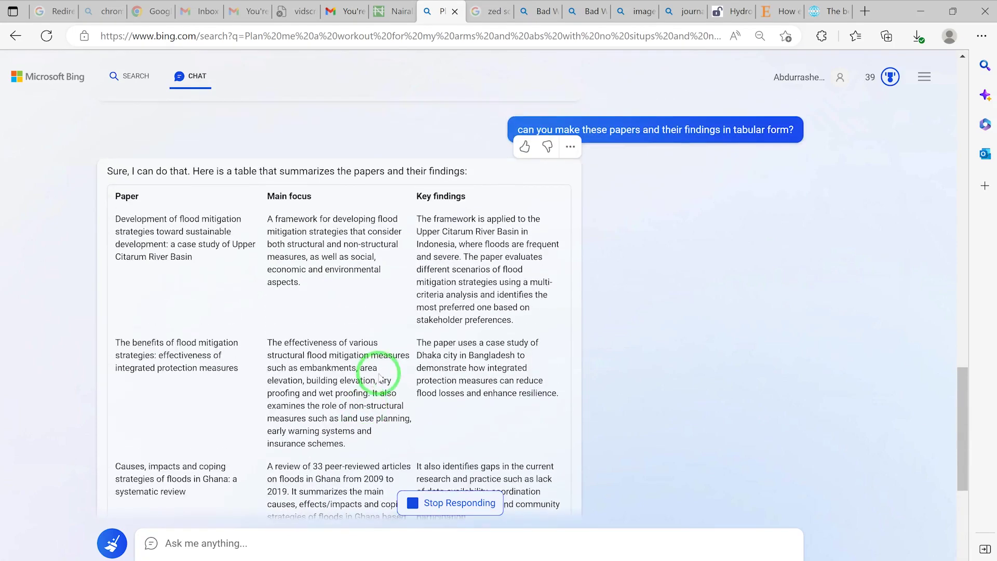
pyautogui.moveTo(494, 195); pyautogui.dragTo(418, 196)
pyautogui.click(310, 194)
pyautogui.moveTo(310, 194); pyautogui.dragTo(223, 196)
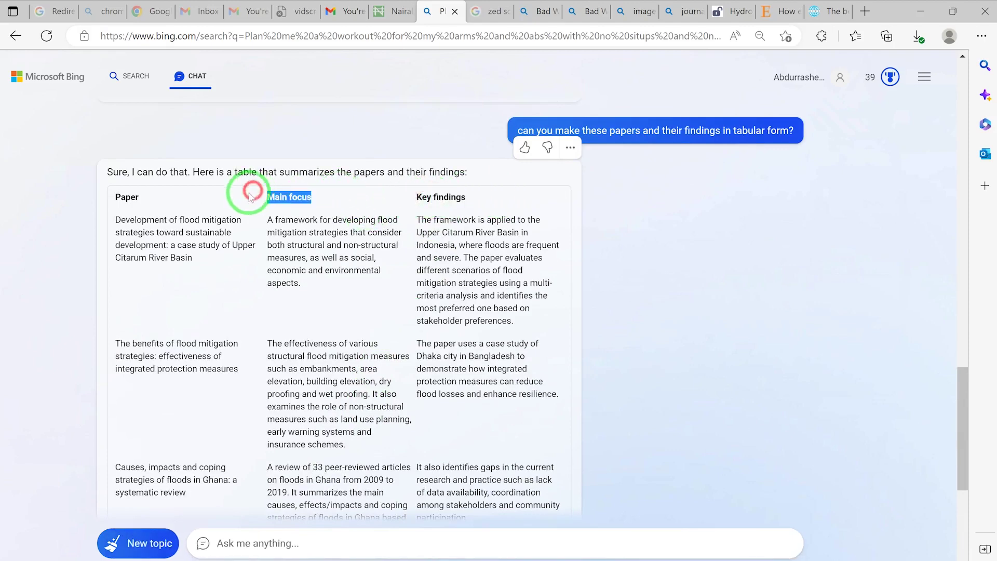
pyautogui.scroll(-3, 325, 379)
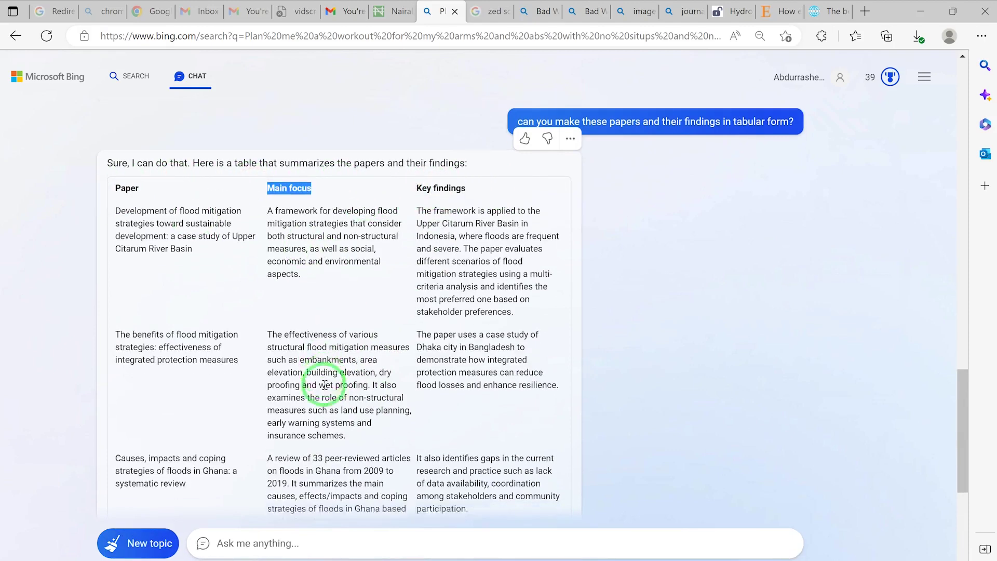
pyautogui.scroll(-3, 285, 363)
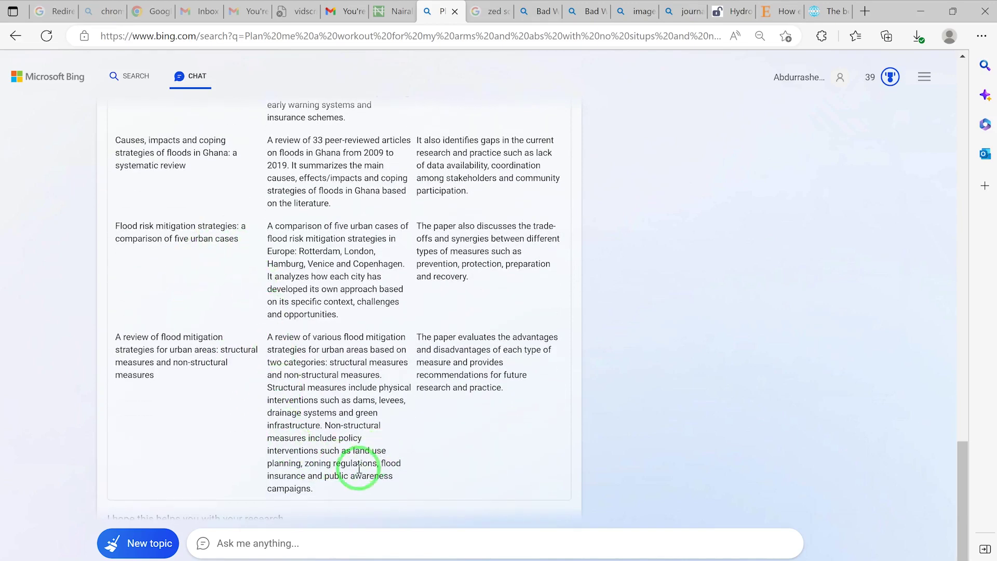
pyautogui.scroll(-2, 356, 474)
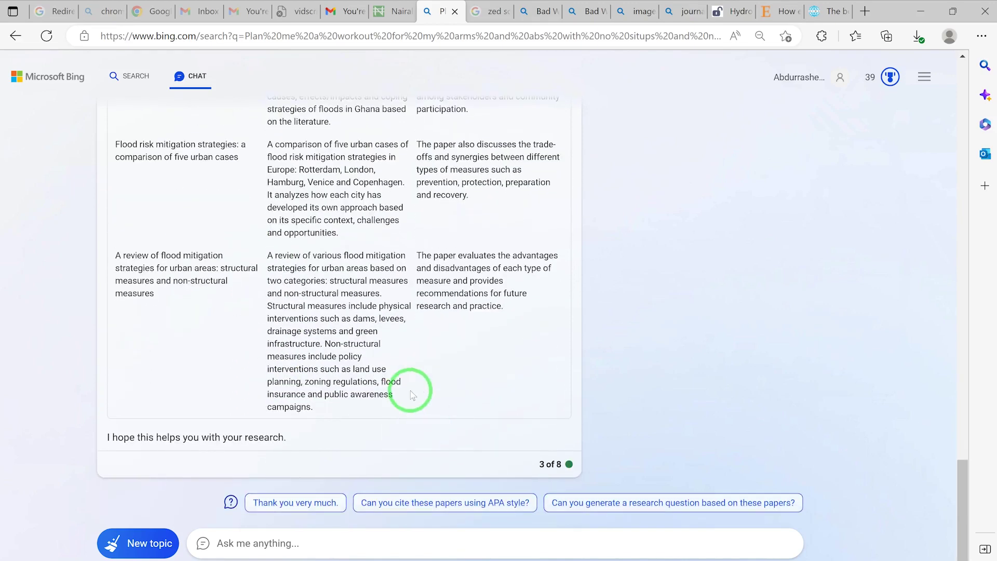